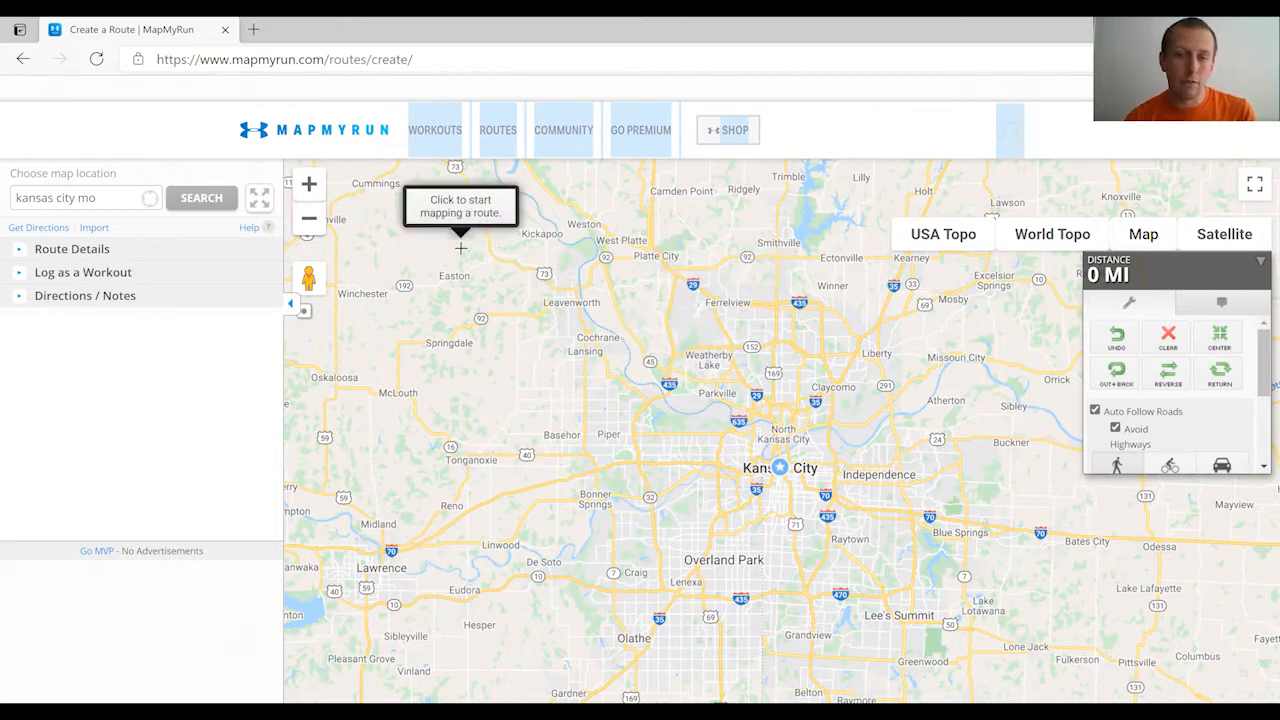
Search the map for William Jewell College's street address in Liberty, MO, and bring up the area around the Mabee Center
{"action": "triple_click", "coordinate": [100, 202]}
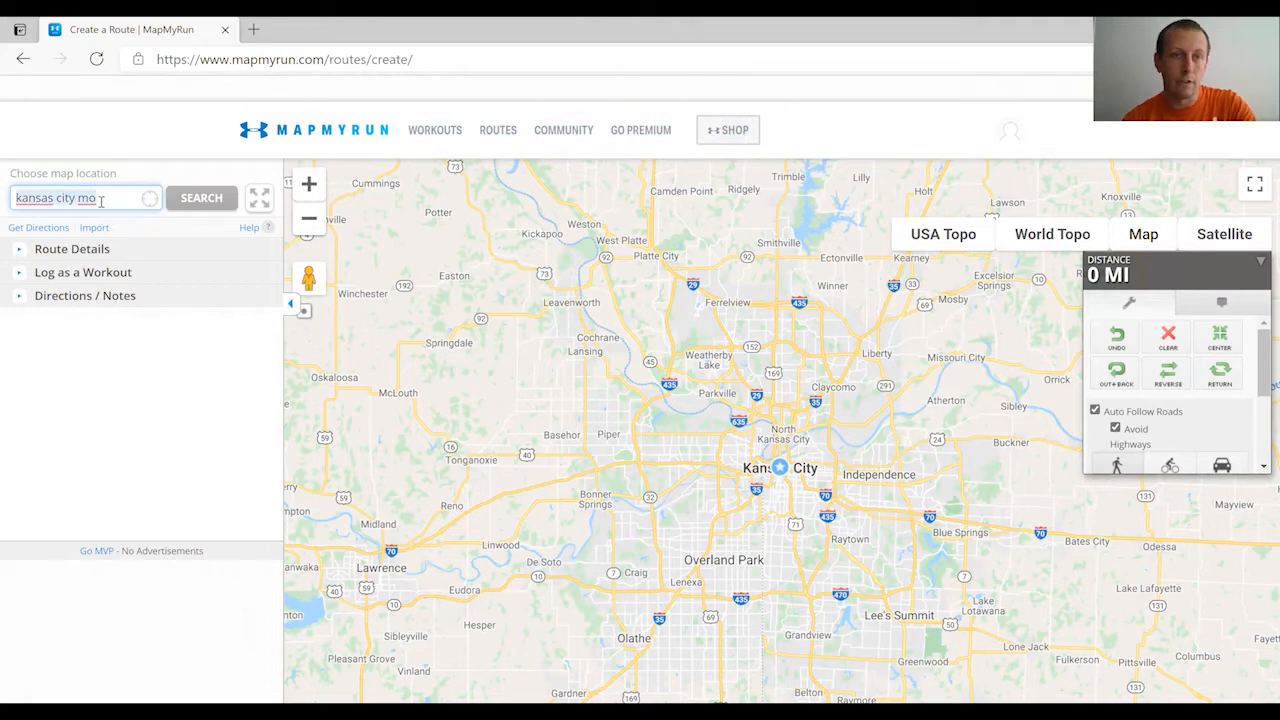
{"action": "type", "text": "500 colleg"}
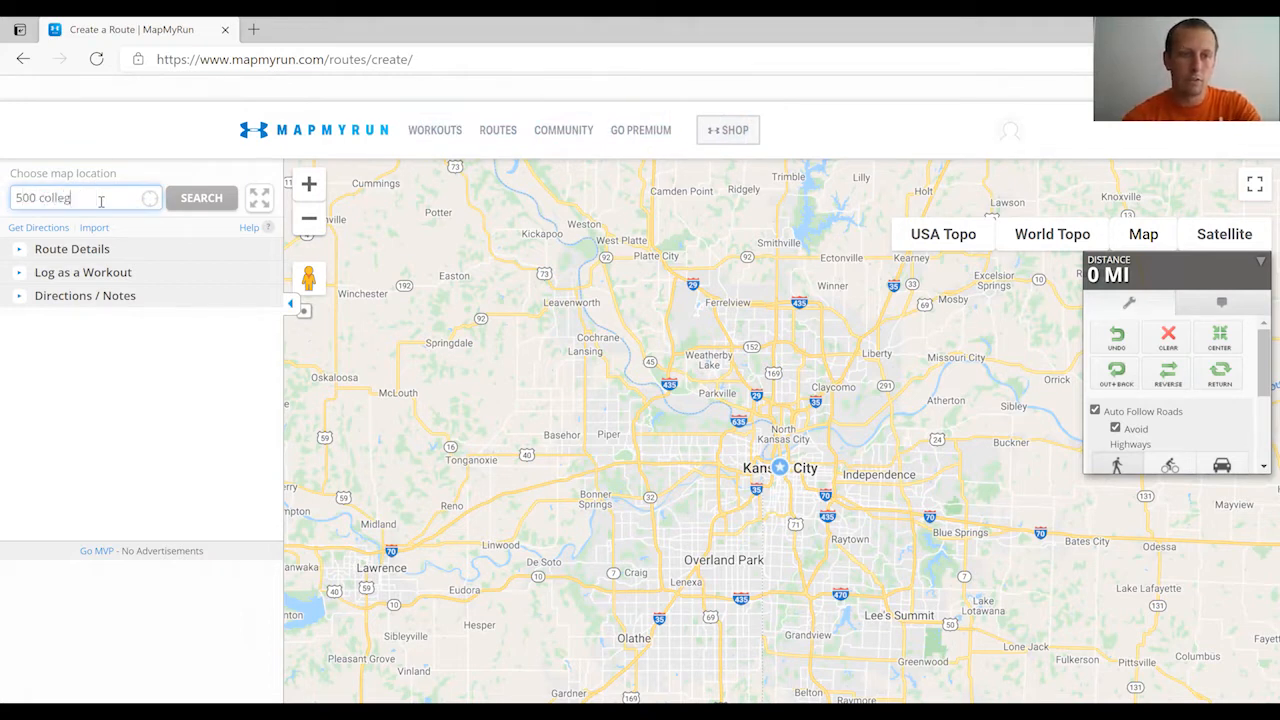
{"action": "type", "text": "e dr liberty mo 64086"}
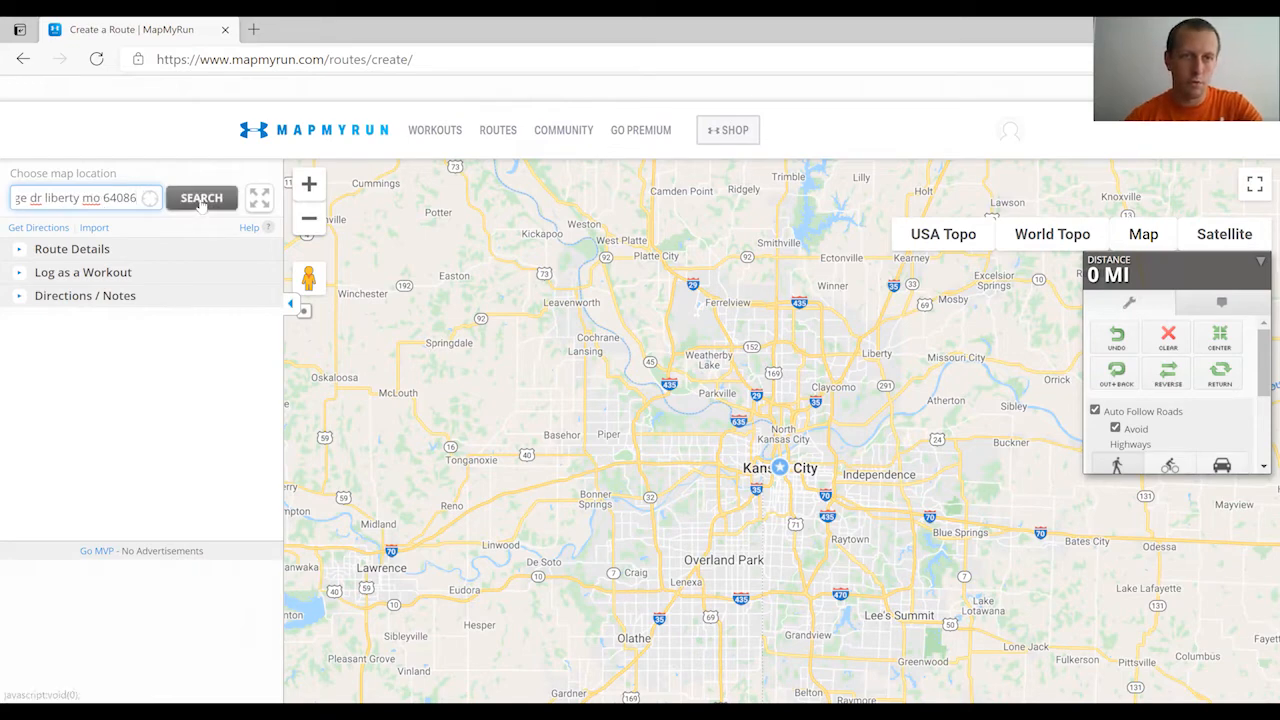
{"action": "left_click", "coordinate": [201, 198]}
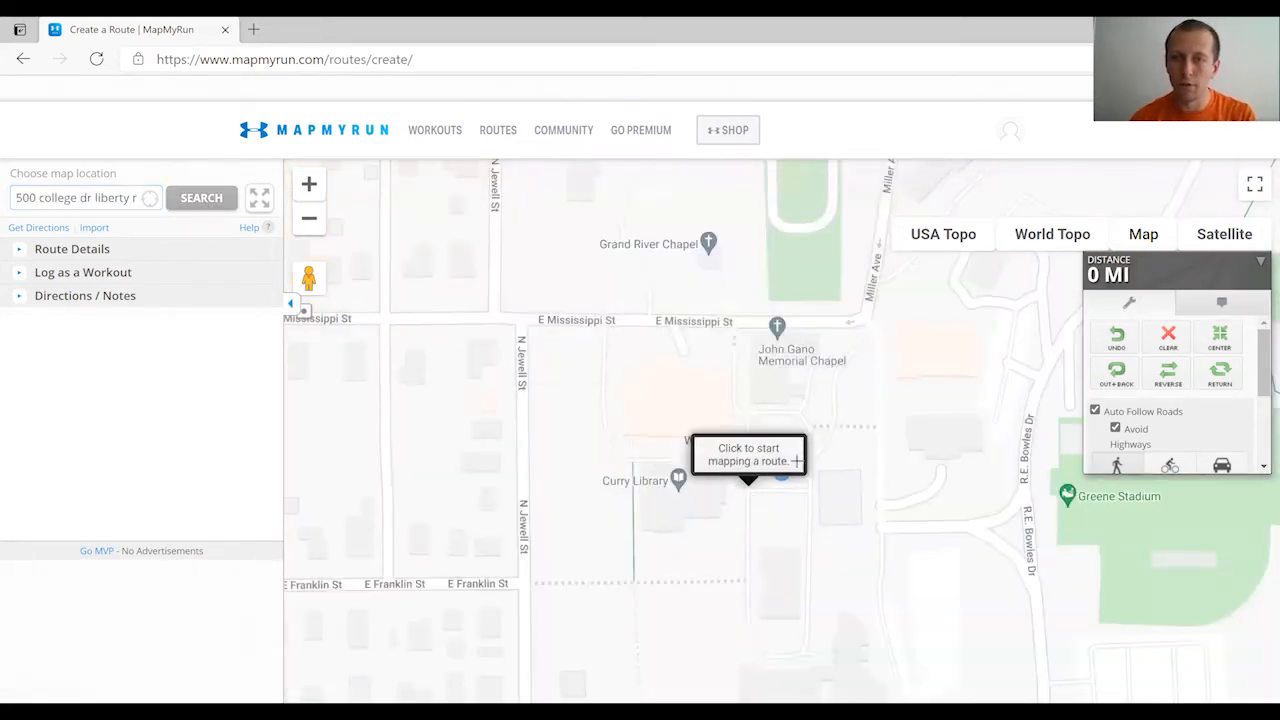
{"action": "scroll", "coordinate": [843, 417], "scroll_direction": "down", "scroll_amount": 1}
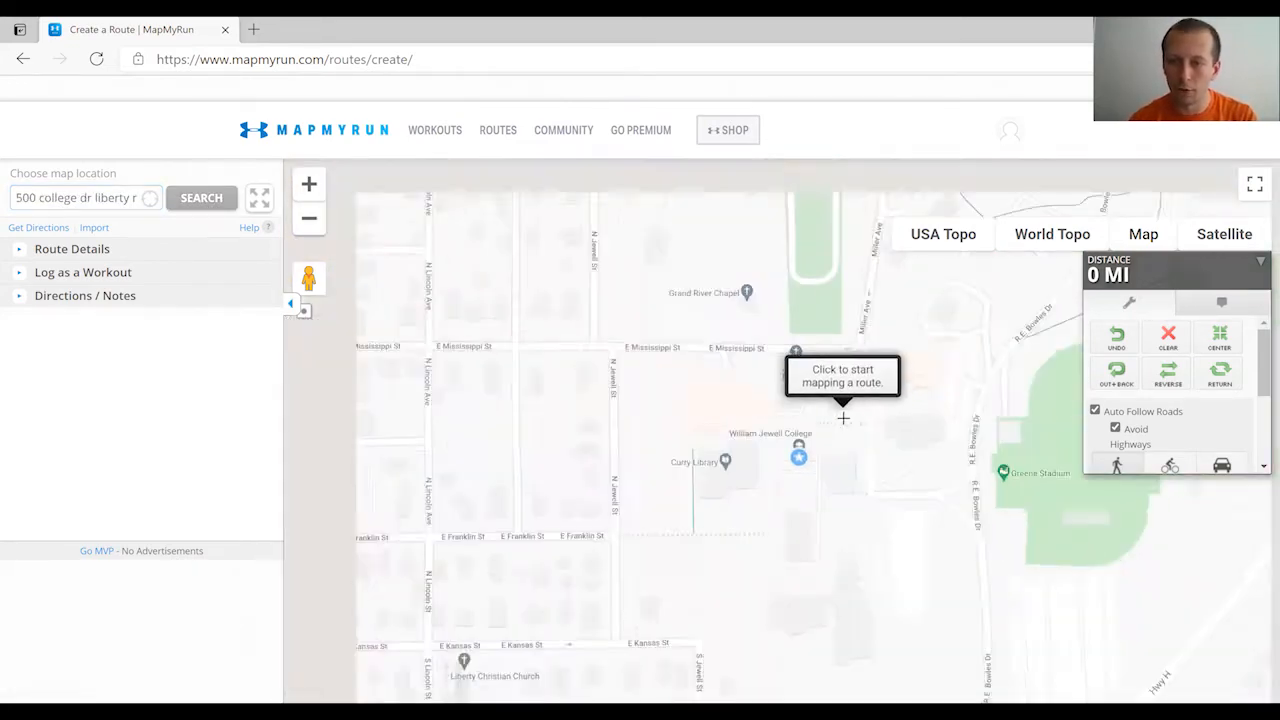
{"action": "left_click_drag", "start_coordinate": [890, 427], "coordinate": [597, 485]}
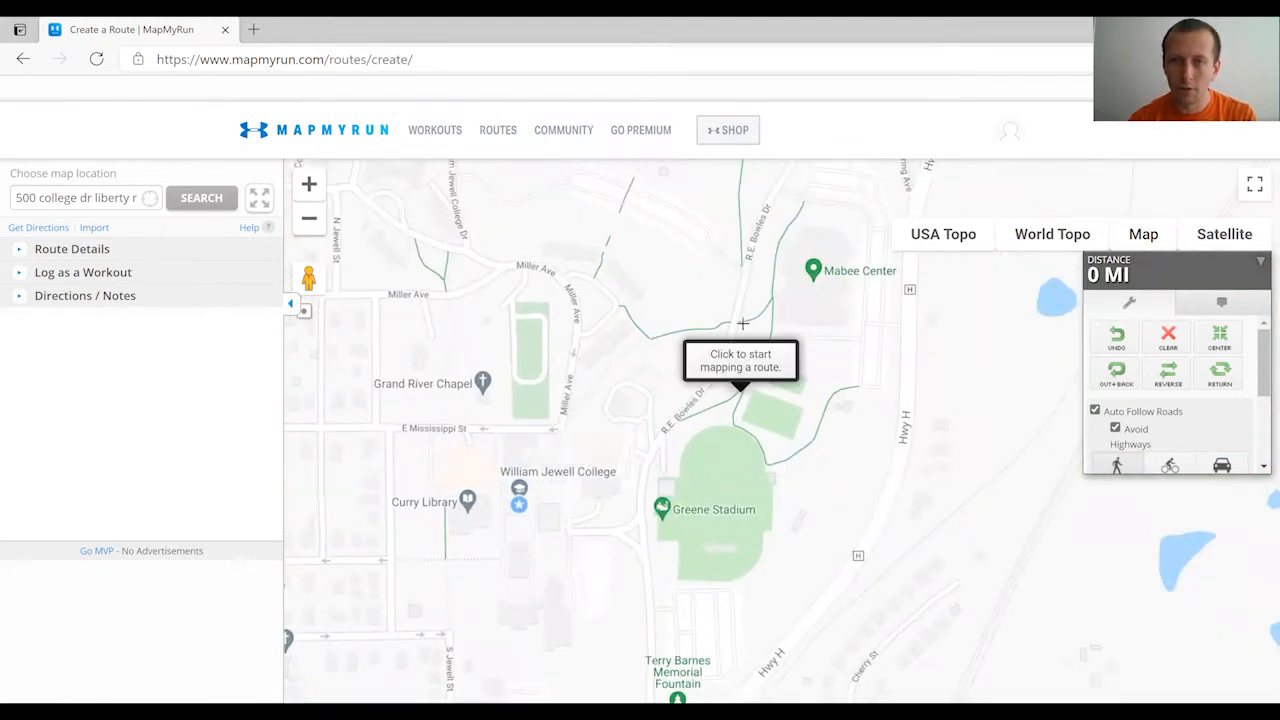
{"action": "left_click_drag", "start_coordinate": [742, 315], "coordinate": [681, 433]}
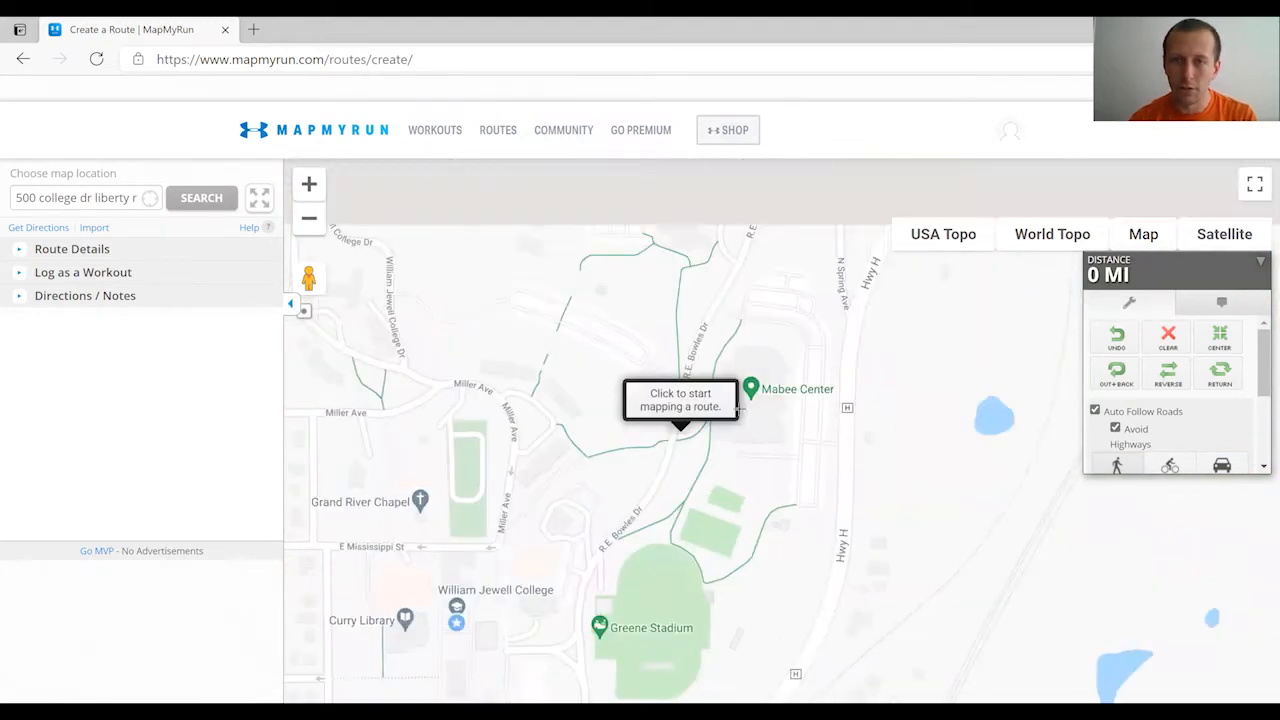
{"action": "left_click", "coordinate": [812, 427]}
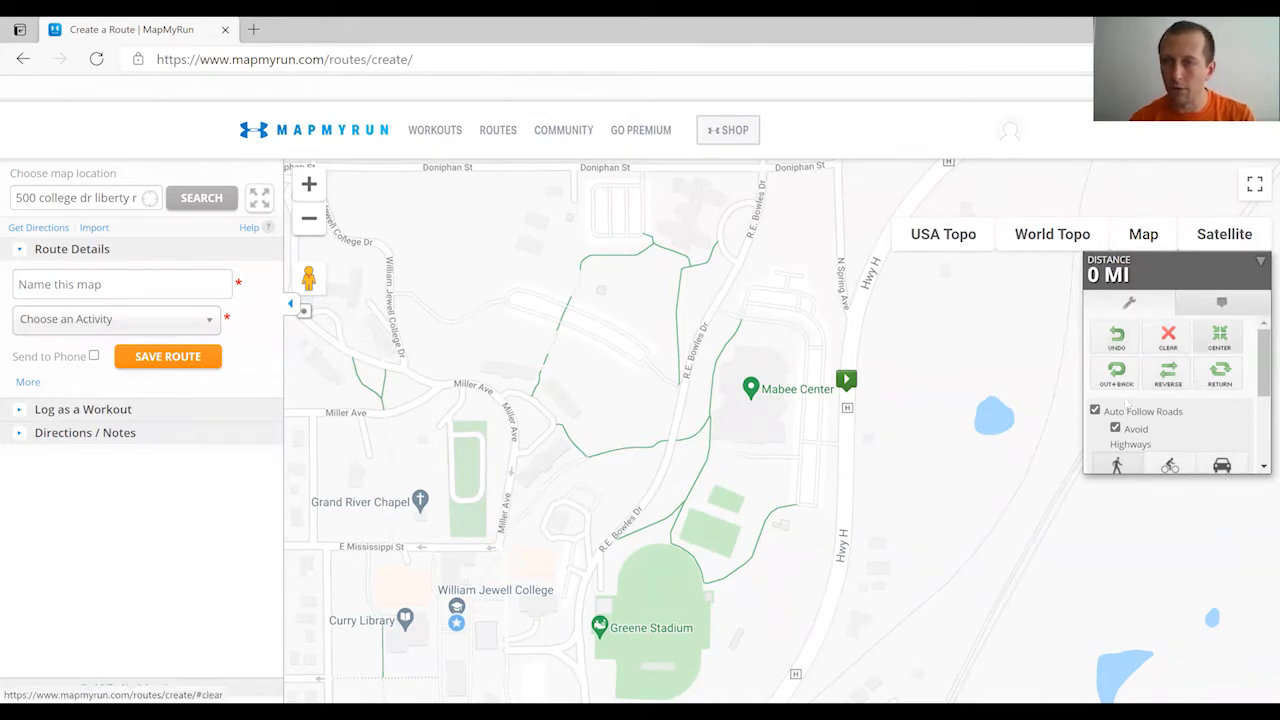
{"action": "left_click", "coordinate": [874, 290]}
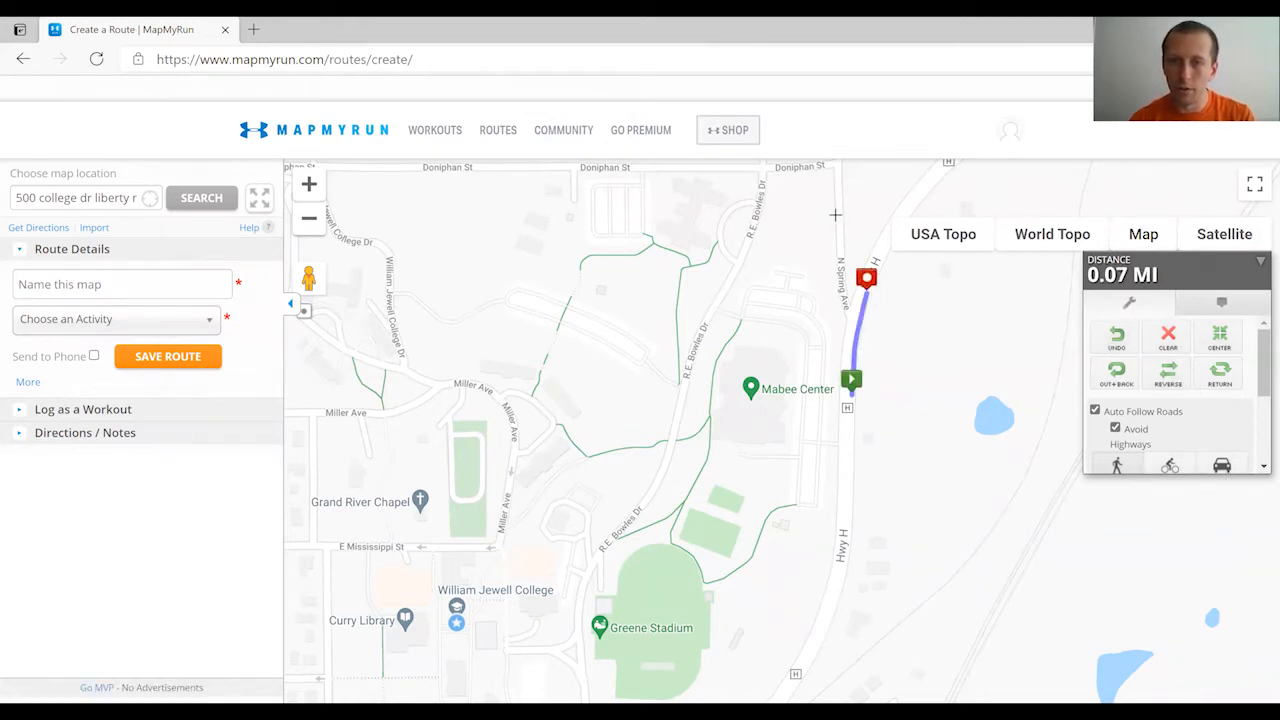
{"action": "left_click", "coordinate": [838, 214]}
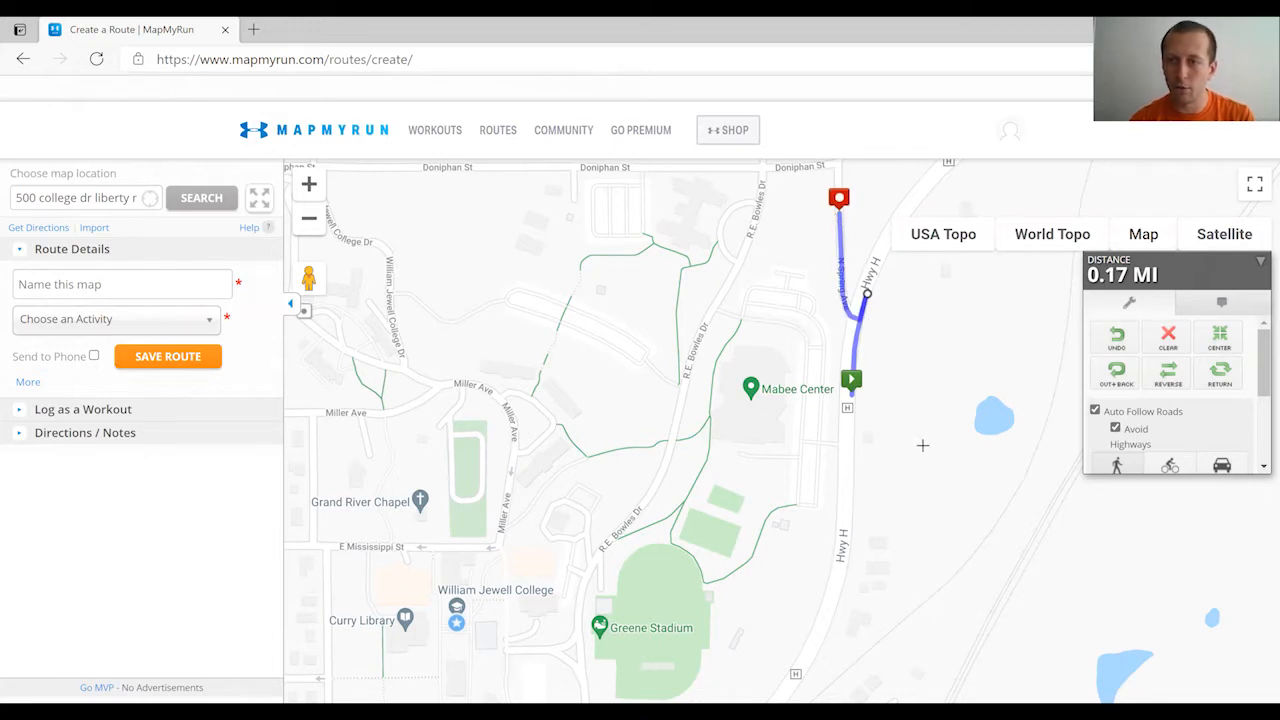
{"action": "left_click", "coordinate": [1117, 338]}
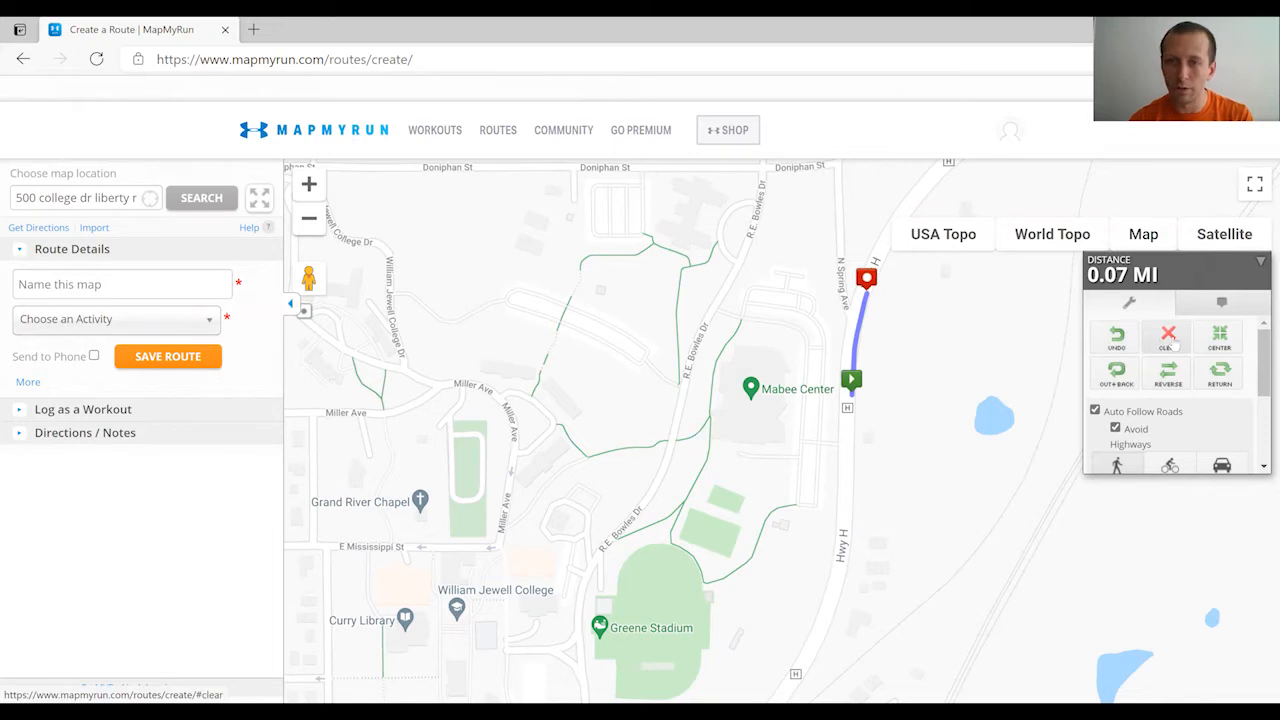
{"action": "left_click", "coordinate": [1168, 338]}
{"action": "left_click", "coordinate": [720, 149]}
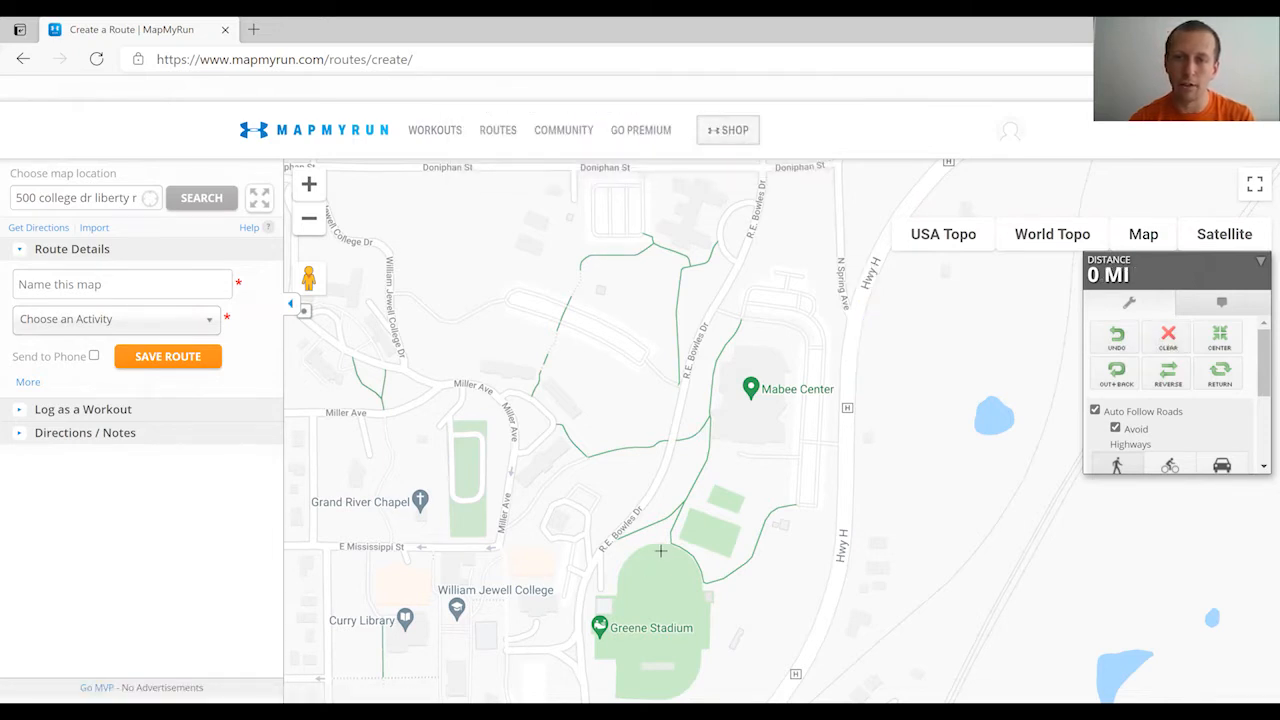
Start the route on Hwy H beside the Mabee Center and map about 1.1 miles northeast along Hwy H, stopping short of Columbia Rd
{"action": "left_click", "coordinate": [846, 407]}
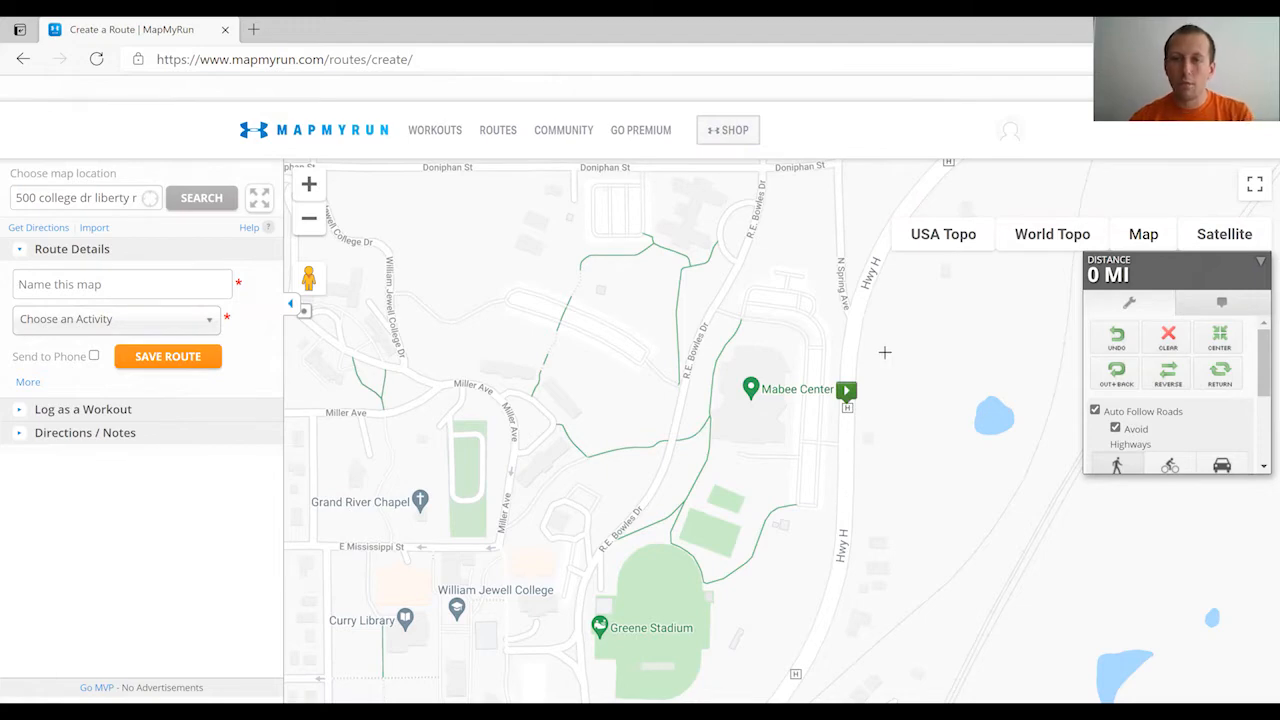
{"action": "scroll", "coordinate": [886, 337], "scroll_direction": "down", "scroll_amount": 1}
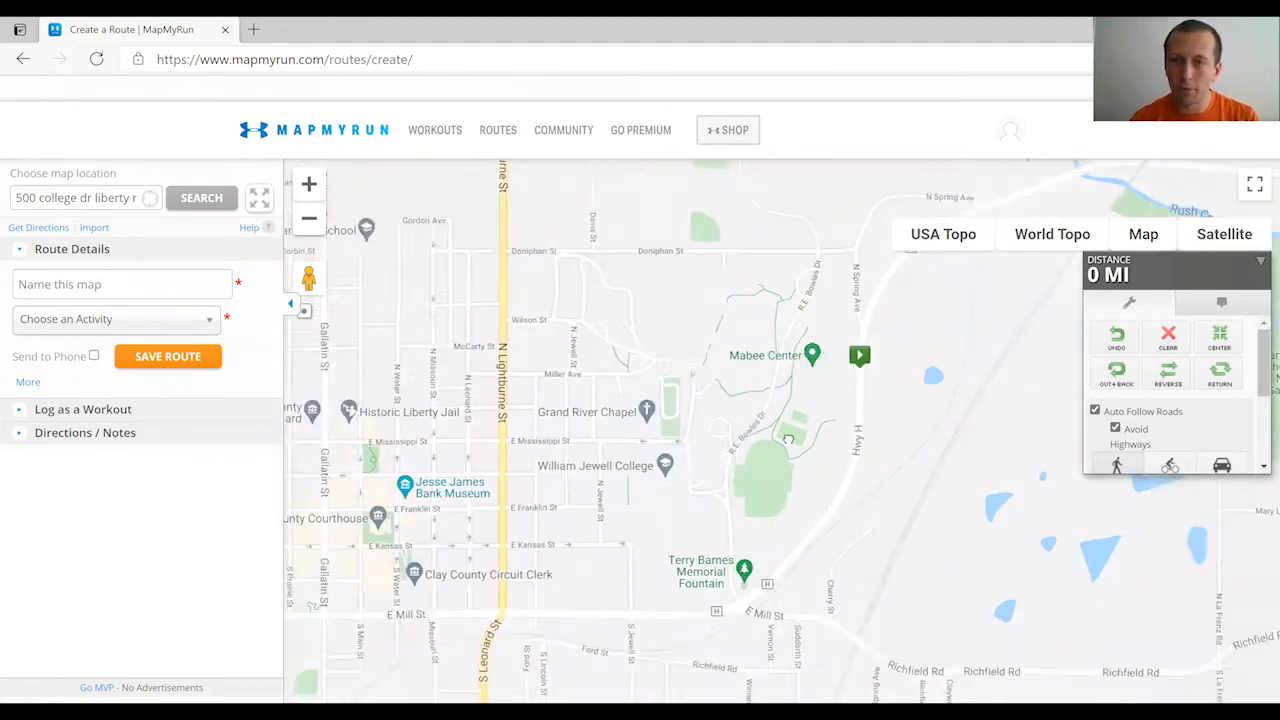
{"action": "left_click_drag", "start_coordinate": [788, 440], "coordinate": [567, 586]}
{"action": "scroll", "coordinate": [749, 432], "scroll_direction": "down", "scroll_amount": 1}
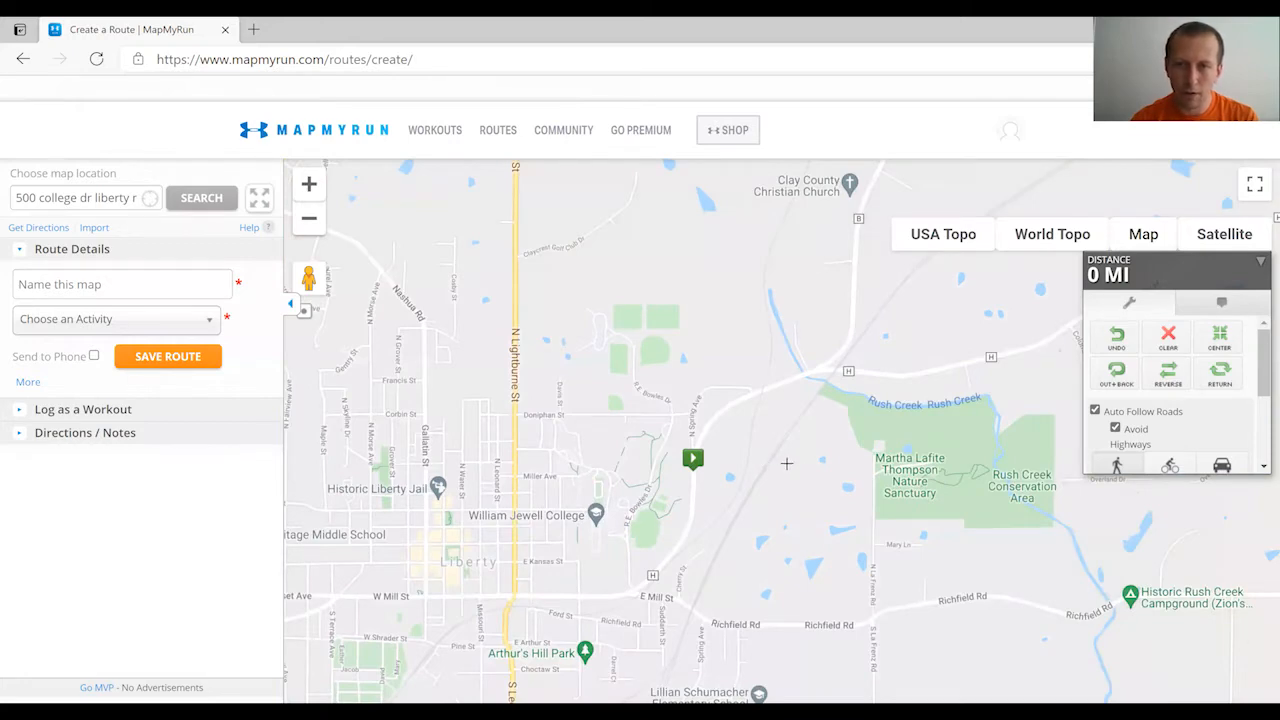
{"action": "scroll", "coordinate": [594, 420], "scroll_direction": "down", "scroll_amount": 1}
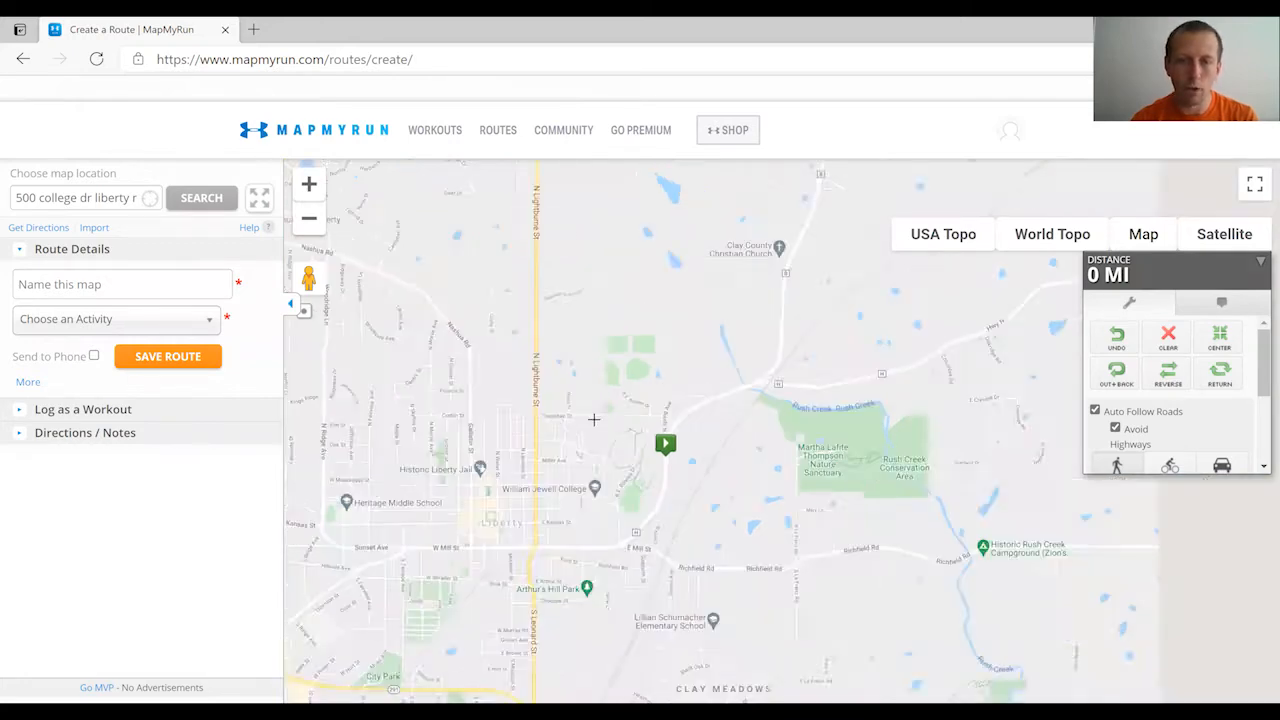
{"action": "scroll", "coordinate": [594, 420], "scroll_direction": "up", "scroll_amount": 1}
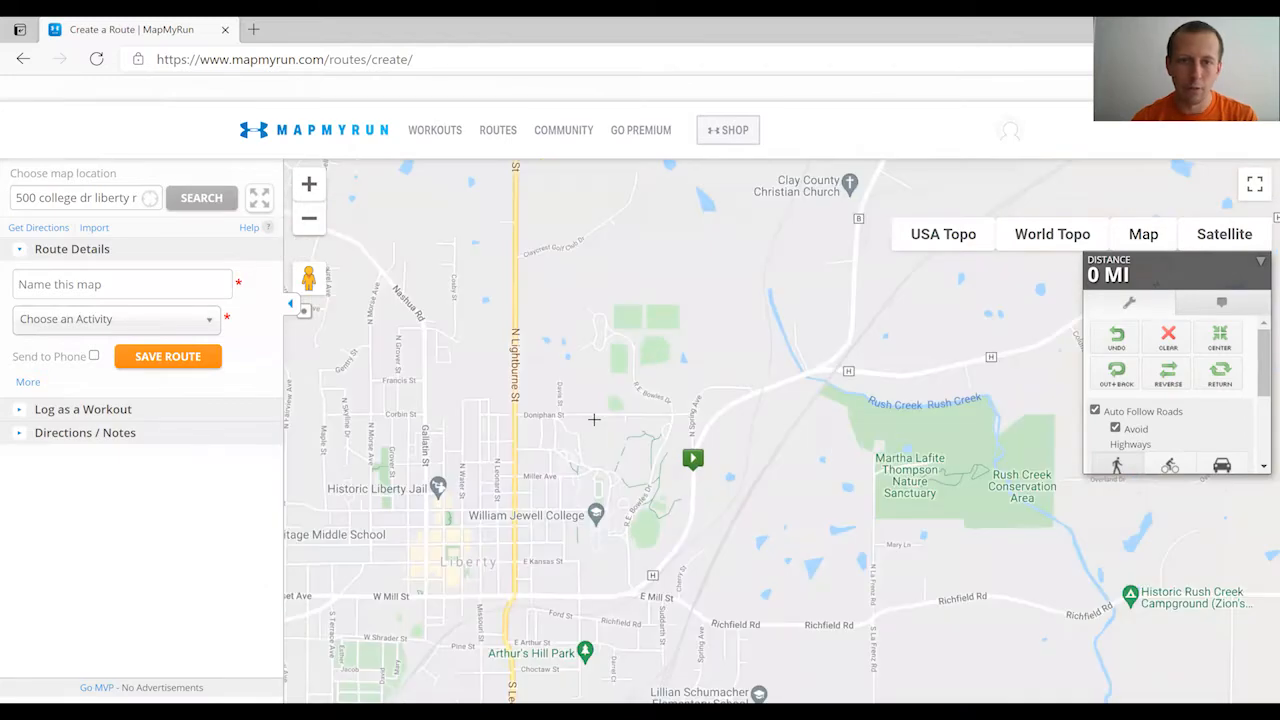
{"action": "scroll", "coordinate": [594, 420], "scroll_direction": "down", "scroll_amount": 1}
{"action": "left_click", "coordinate": [319, 219]}
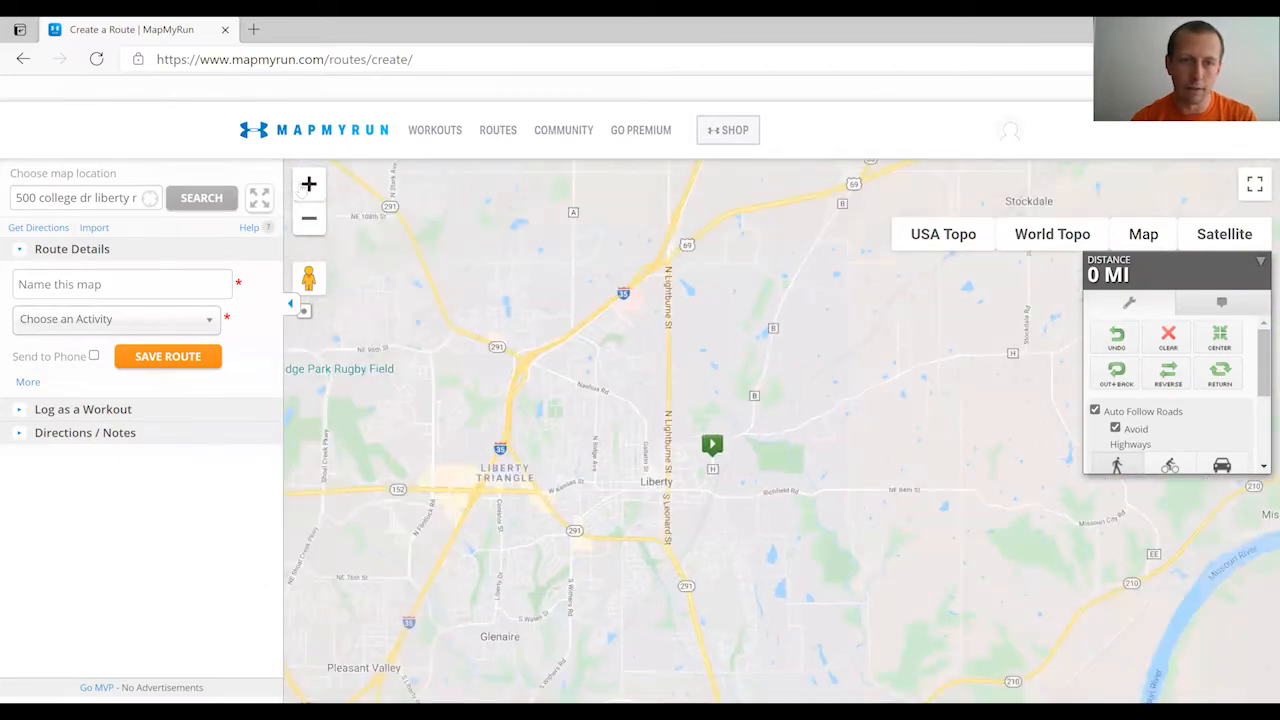
{"action": "left_click", "coordinate": [306, 187]}
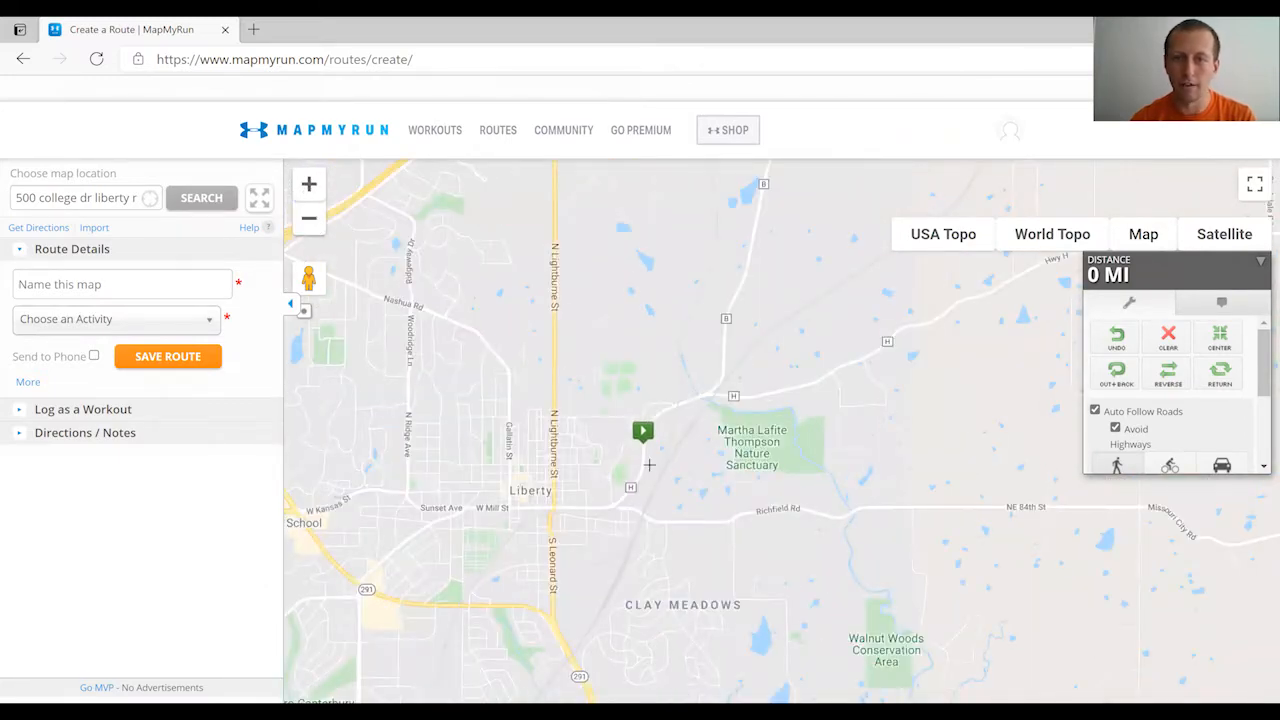
{"action": "scroll", "coordinate": [665, 411], "scroll_direction": "up", "scroll_amount": 1}
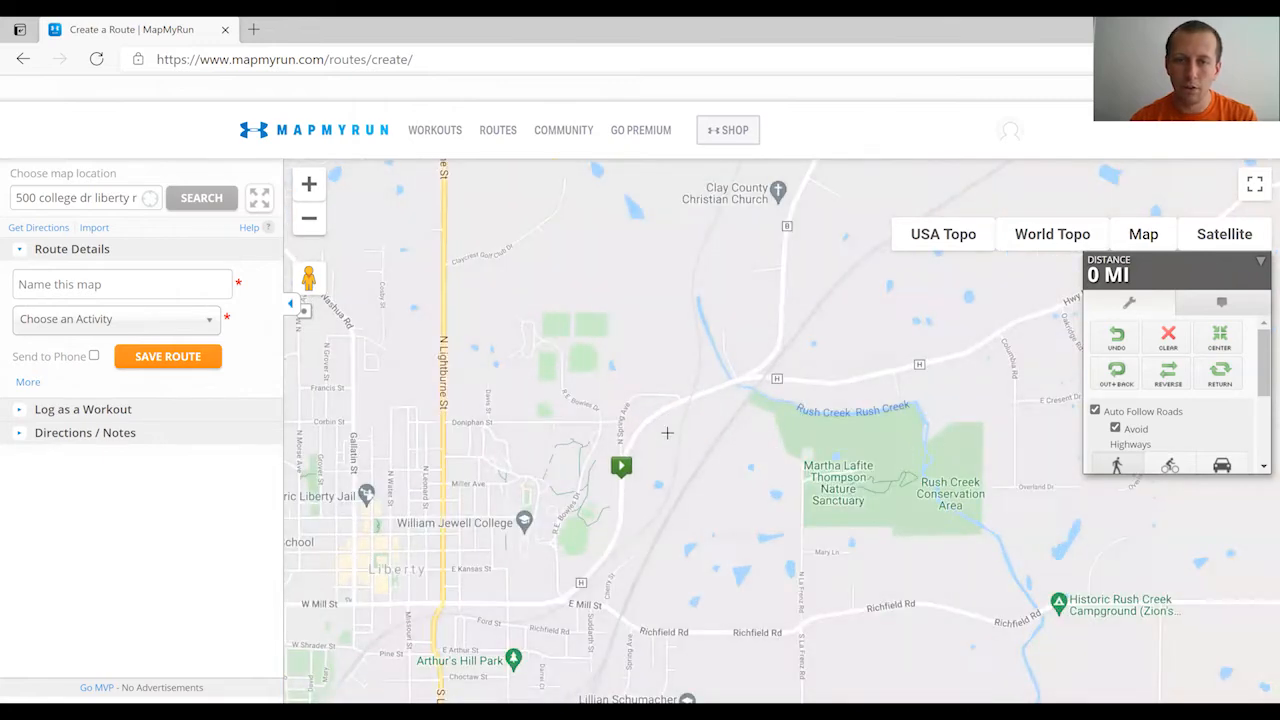
{"action": "left_click", "coordinate": [655, 414]}
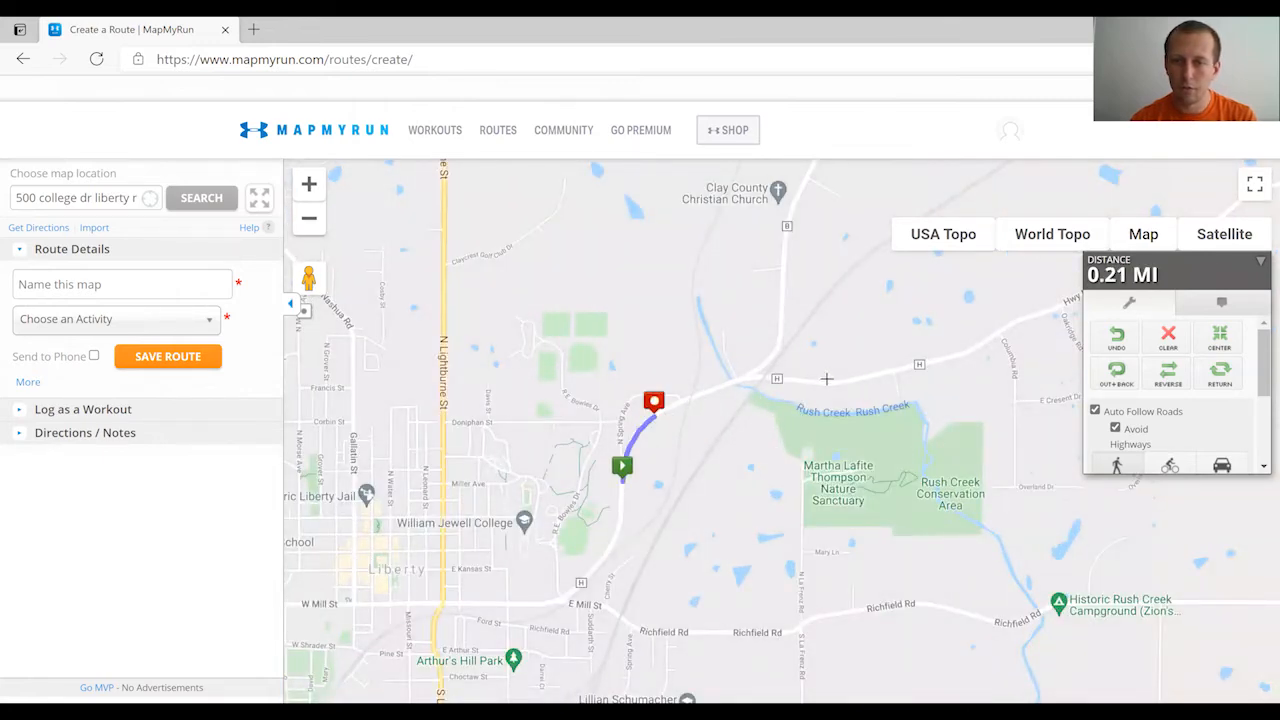
{"action": "left_click", "coordinate": [827, 381]}
{"action": "left_click", "coordinate": [960, 351]}
Extend the route northeast along Hwy H to the Lancaster Rd intersection, for about 2.9 miles in total
{"action": "left_click_drag", "start_coordinate": [1000, 364], "coordinate": [782, 411]}
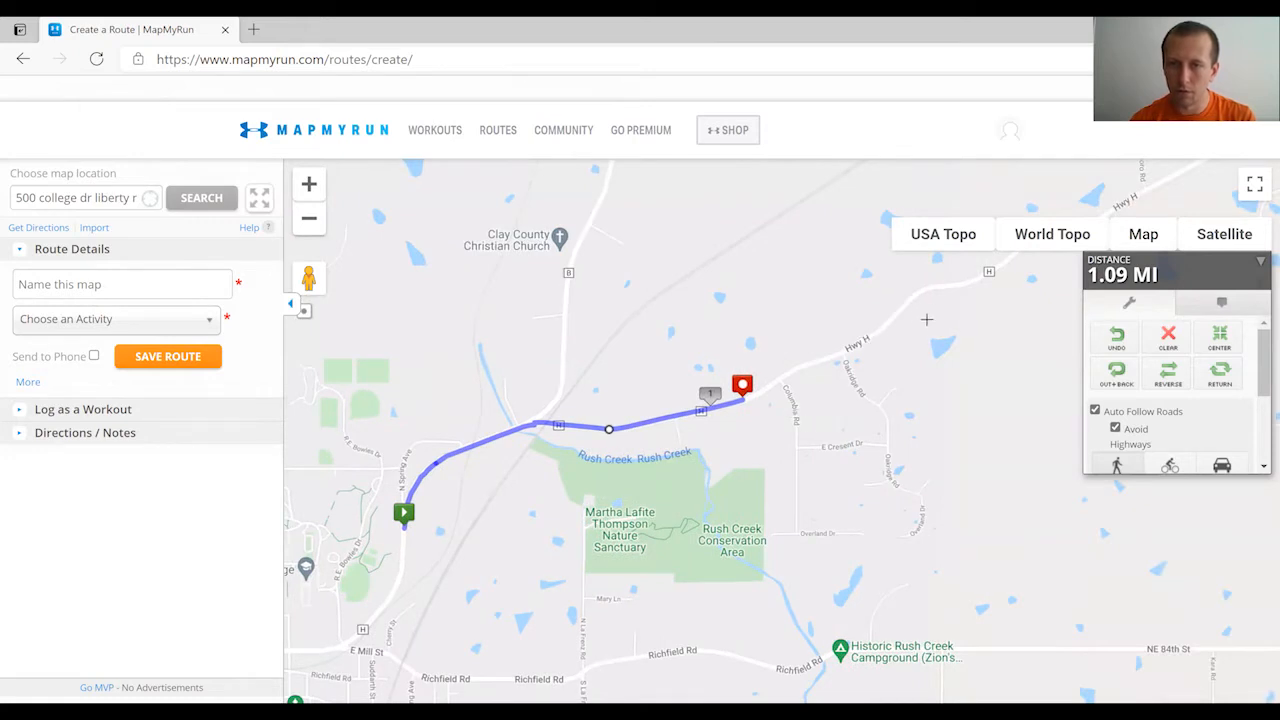
{"action": "left_click", "coordinate": [912, 284]}
{"action": "left_click_drag", "start_coordinate": [930, 300], "coordinate": [697, 346]}
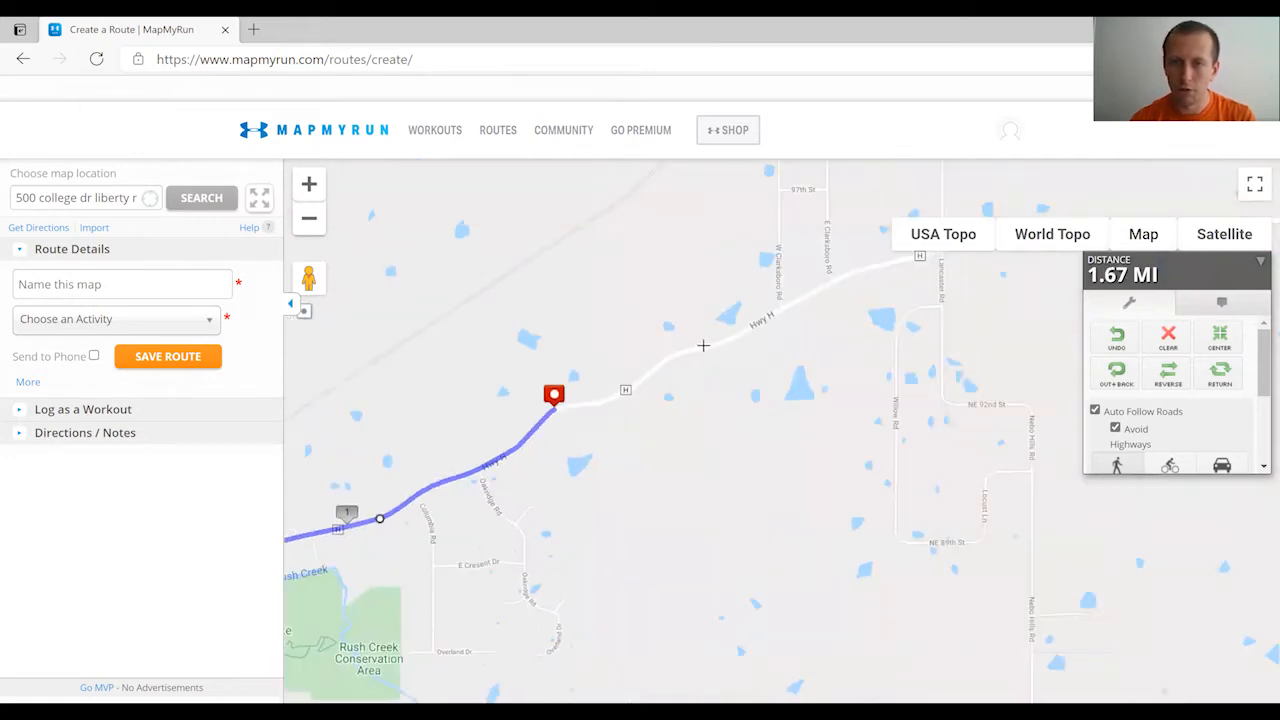
{"action": "left_click", "coordinate": [706, 350]}
{"action": "left_click", "coordinate": [798, 300]}
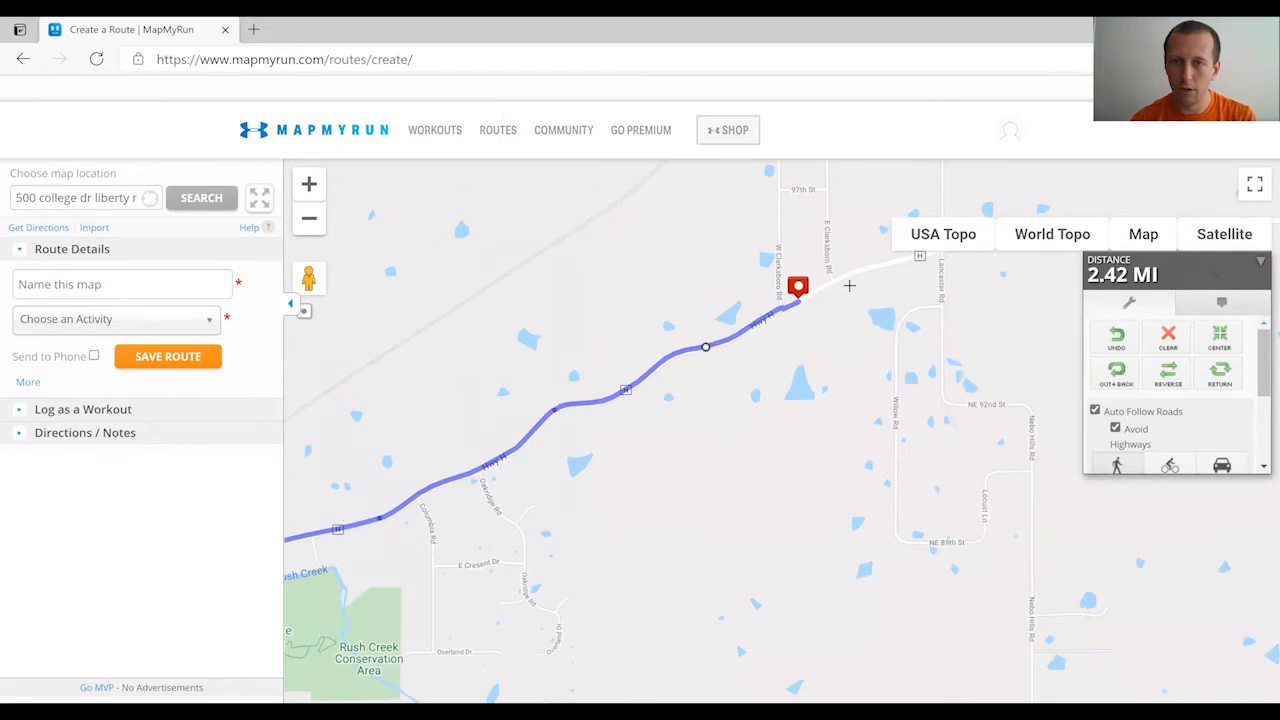
{"action": "left_click", "coordinate": [851, 258]}
{"action": "left_click_drag", "start_coordinate": [789, 391], "coordinate": [727, 408]}
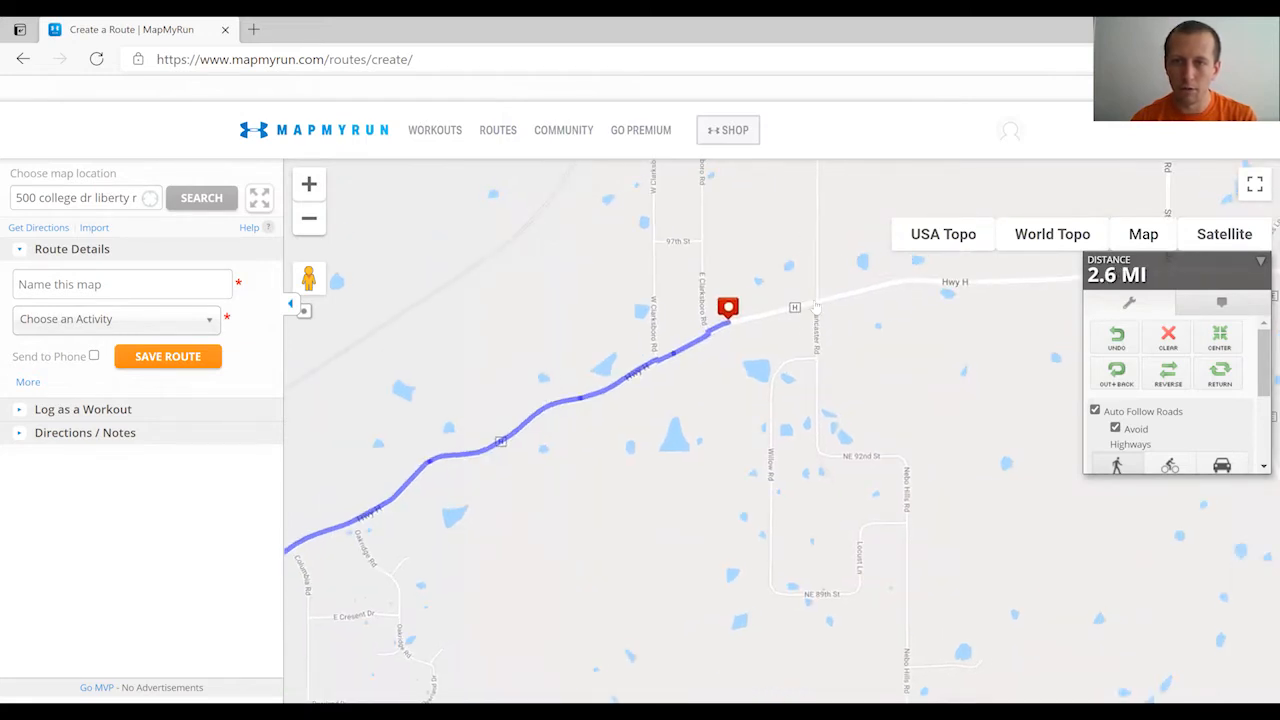
{"action": "left_click", "coordinate": [815, 300]}
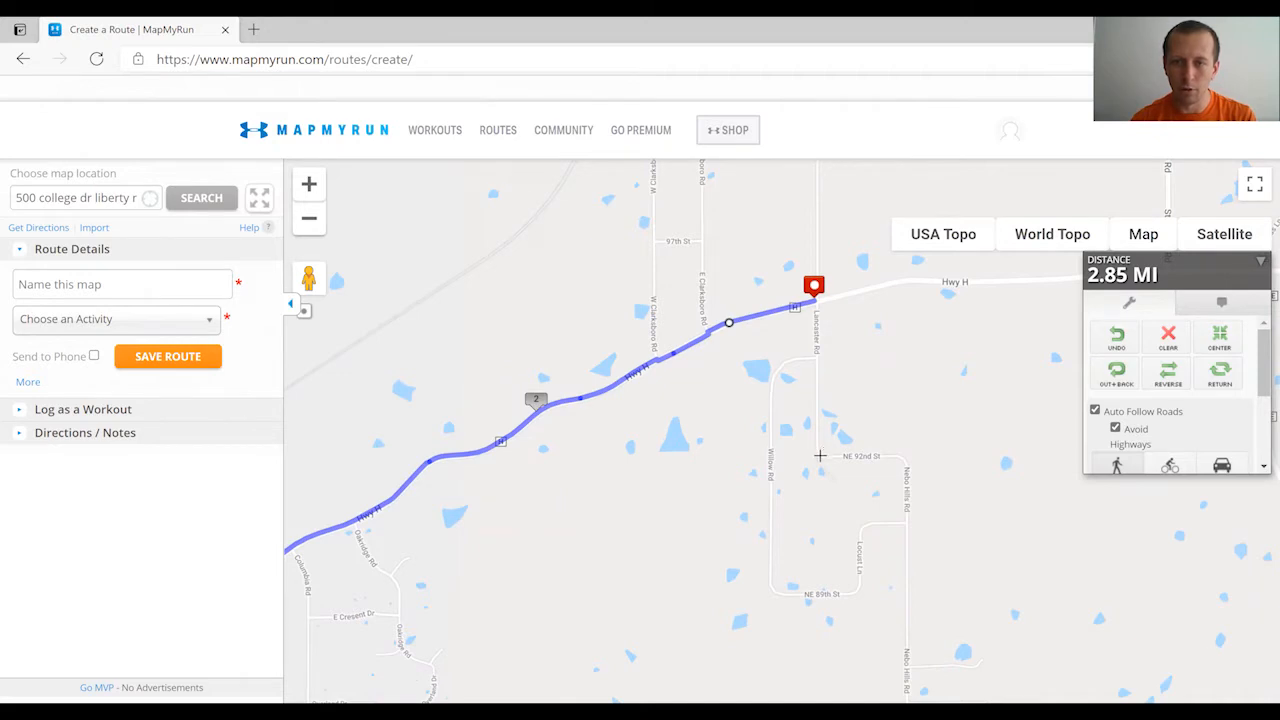
Continue the route south on Lancaster Rd, east on NE 92nd St and south on Nebo Hills Rd to NE 84th St
{"action": "left_click", "coordinate": [819, 453]}
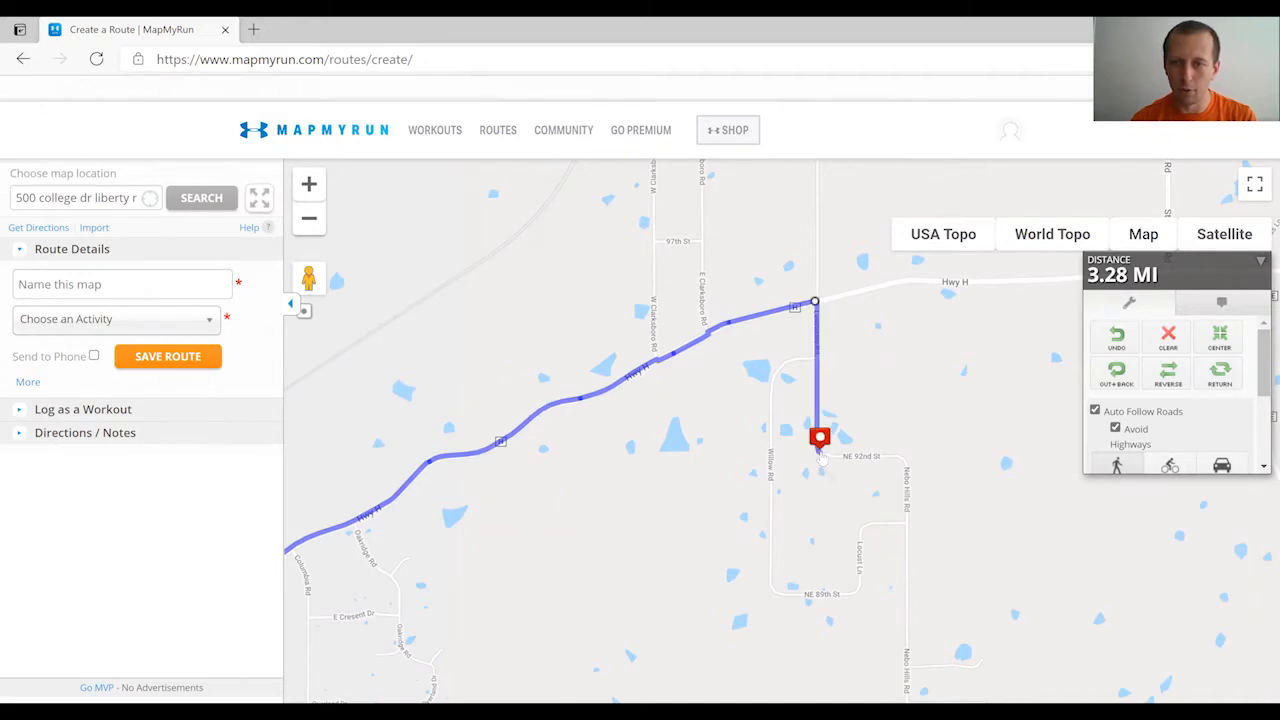
{"action": "left_click", "coordinate": [899, 460]}
{"action": "left_click", "coordinate": [906, 540]}
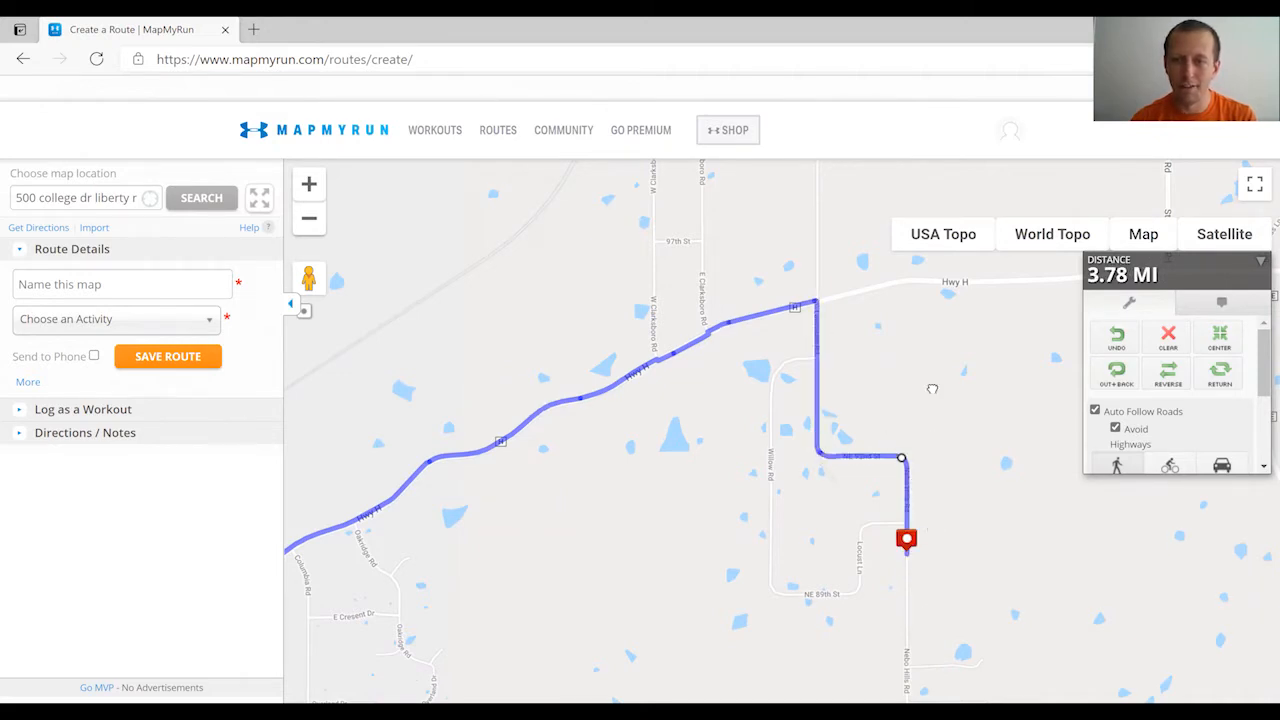
{"action": "left_click_drag", "start_coordinate": [932, 389], "coordinate": [931, 167]}
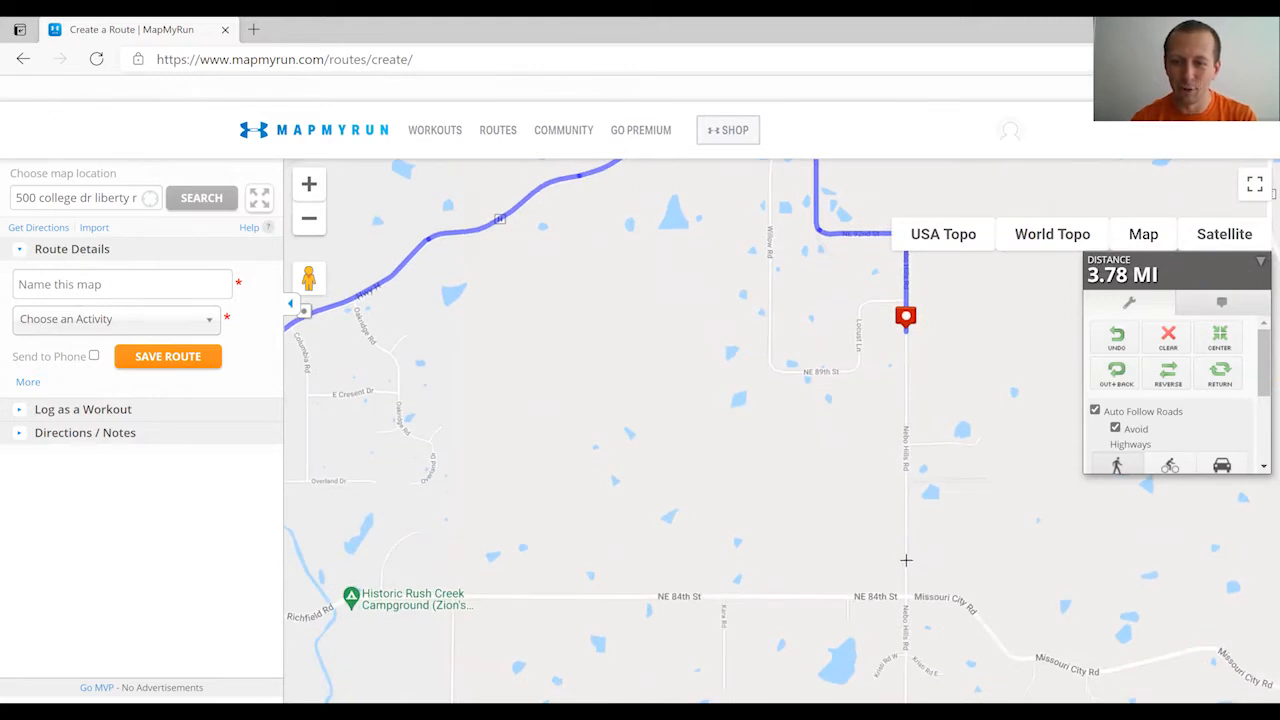
{"action": "left_click", "coordinate": [906, 560]}
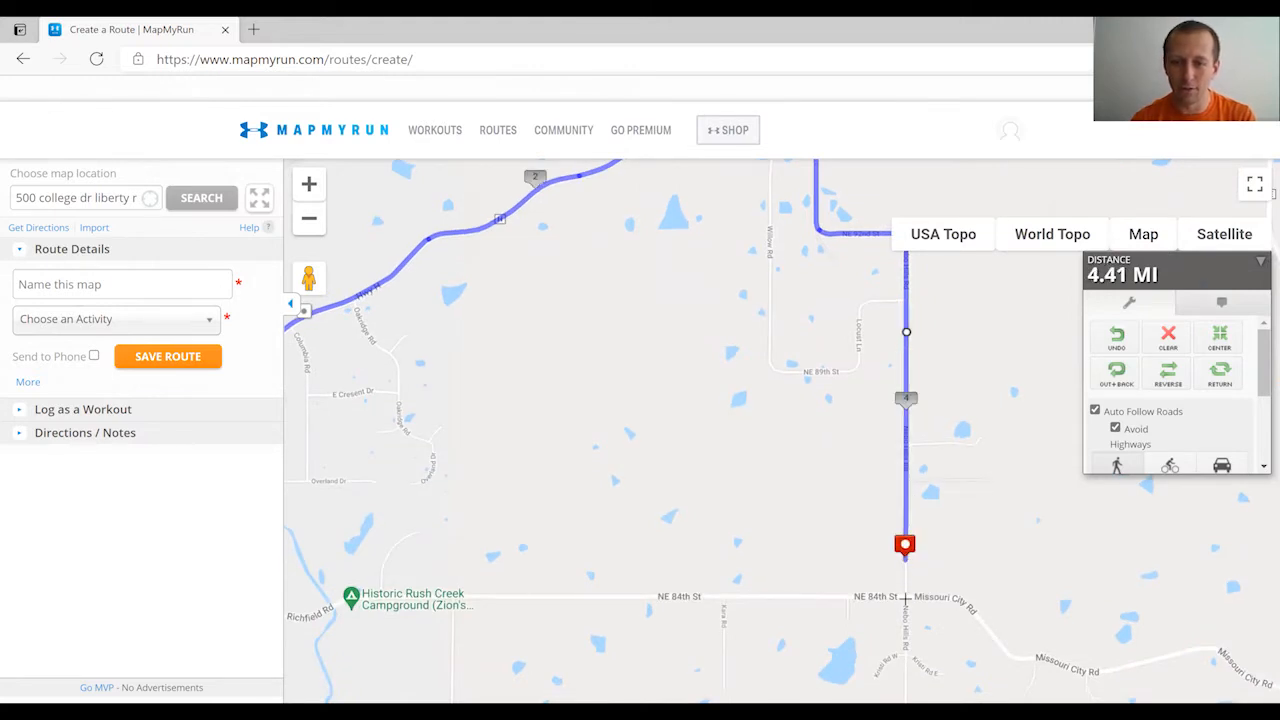
{"action": "left_click", "coordinate": [905, 597]}
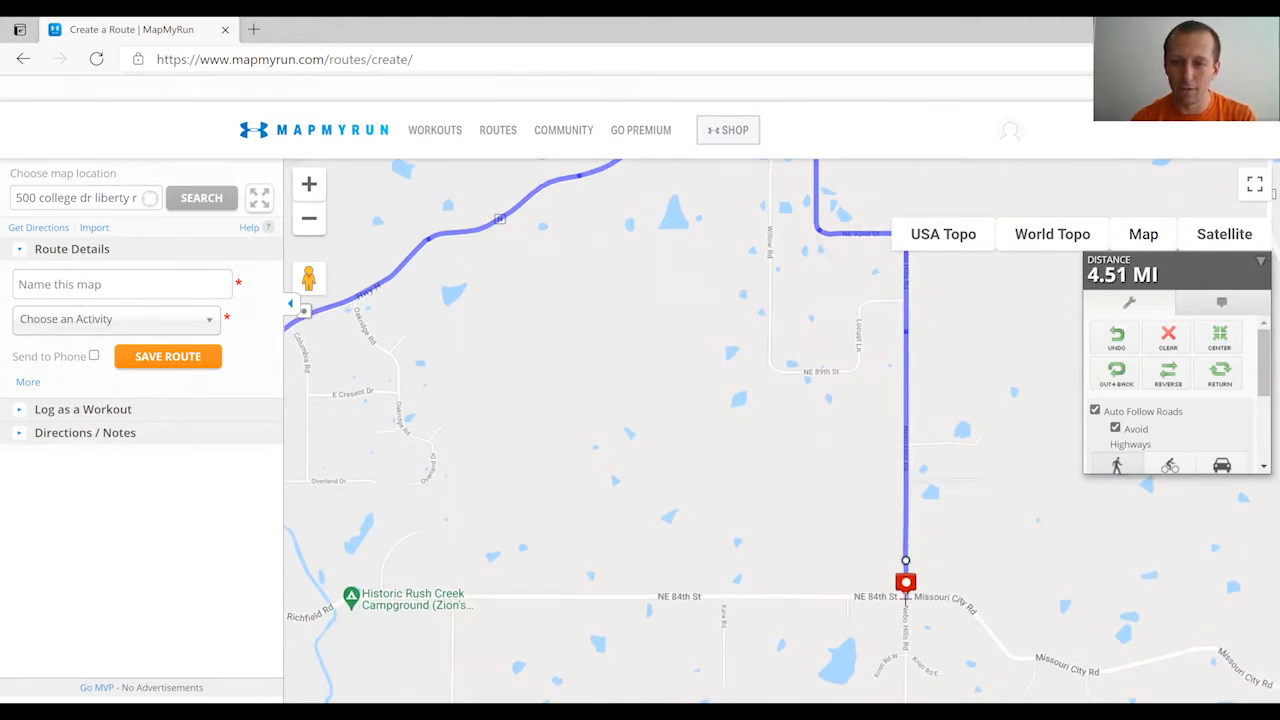
Extend the route west along NE 84th St and Richfield Rd to just past Spring Ave, for about 7.5 miles in total
{"action": "left_click", "coordinate": [654, 596]}
{"action": "left_click_drag", "start_coordinate": [548, 546], "coordinate": [692, 485]}
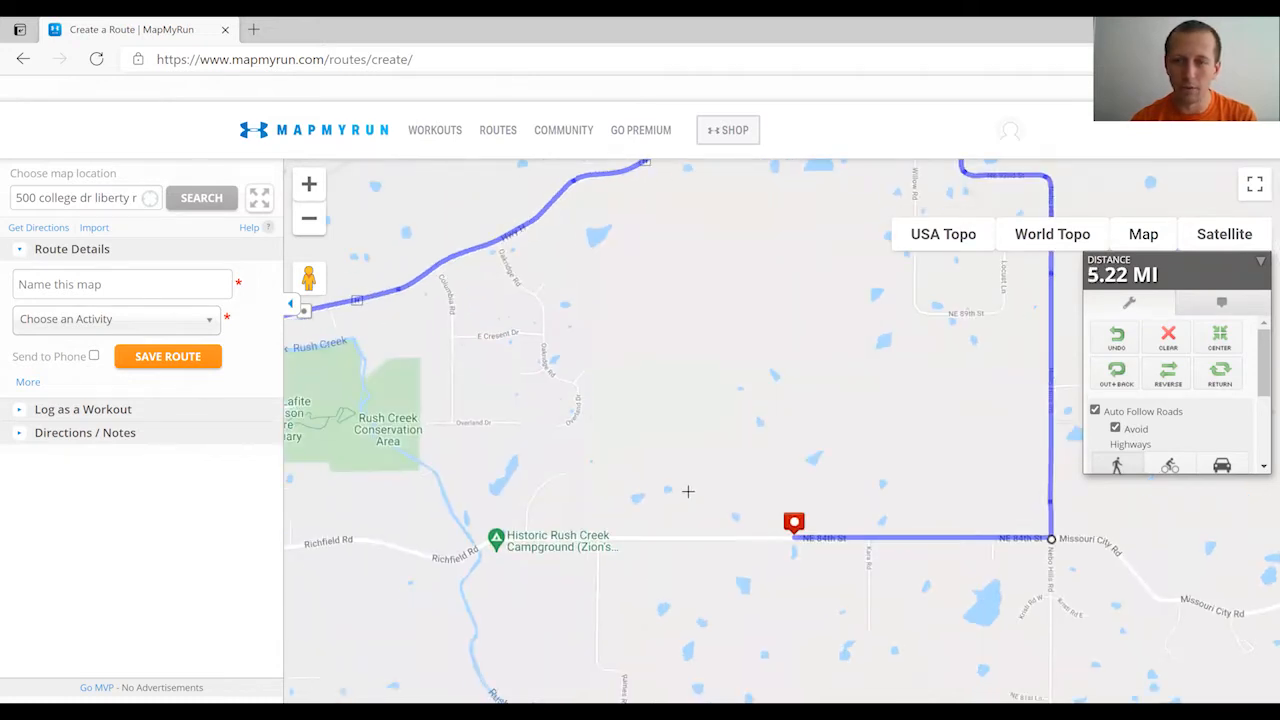
{"action": "left_click", "coordinate": [649, 531]}
{"action": "left_click_drag", "start_coordinate": [628, 420], "coordinate": [735, 376]}
{"action": "left_click_drag", "start_coordinate": [502, 489], "coordinate": [639, 421]}
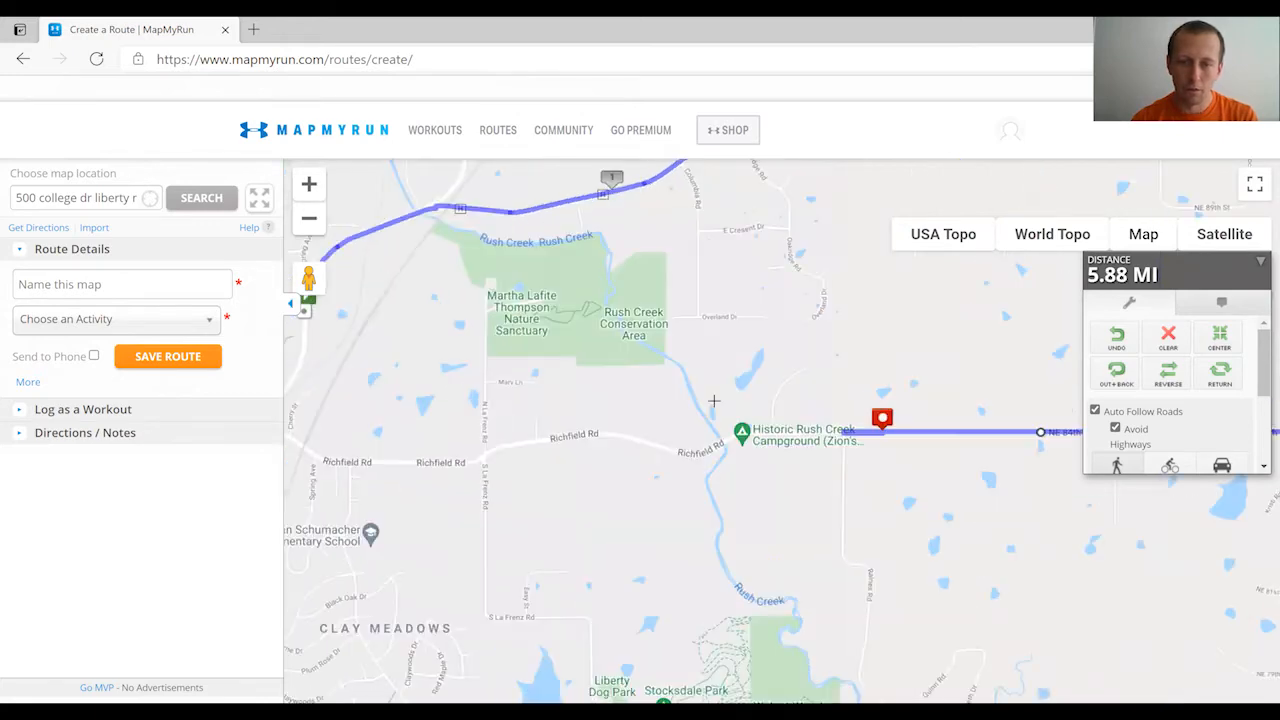
{"action": "left_click", "coordinate": [620, 432]}
{"action": "left_click_drag", "start_coordinate": [466, 450], "coordinate": [751, 406]}
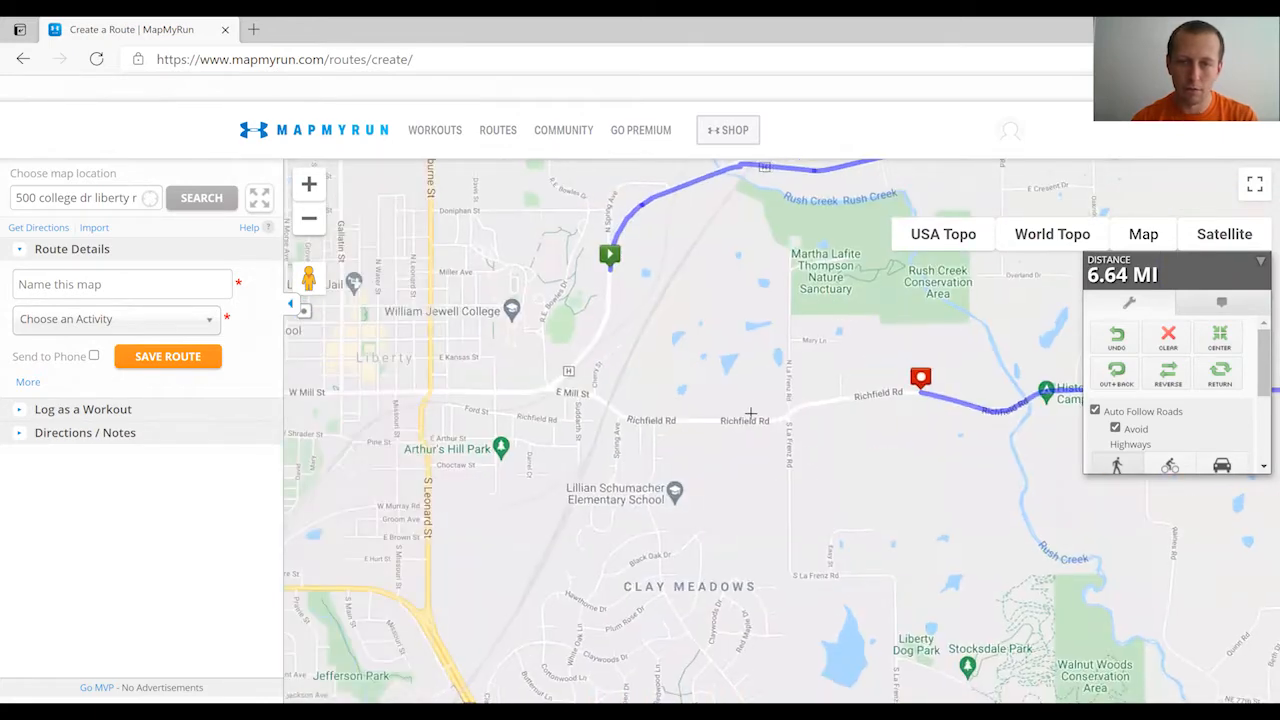
{"action": "left_click", "coordinate": [749, 420]}
{"action": "left_click", "coordinate": [622, 419]}
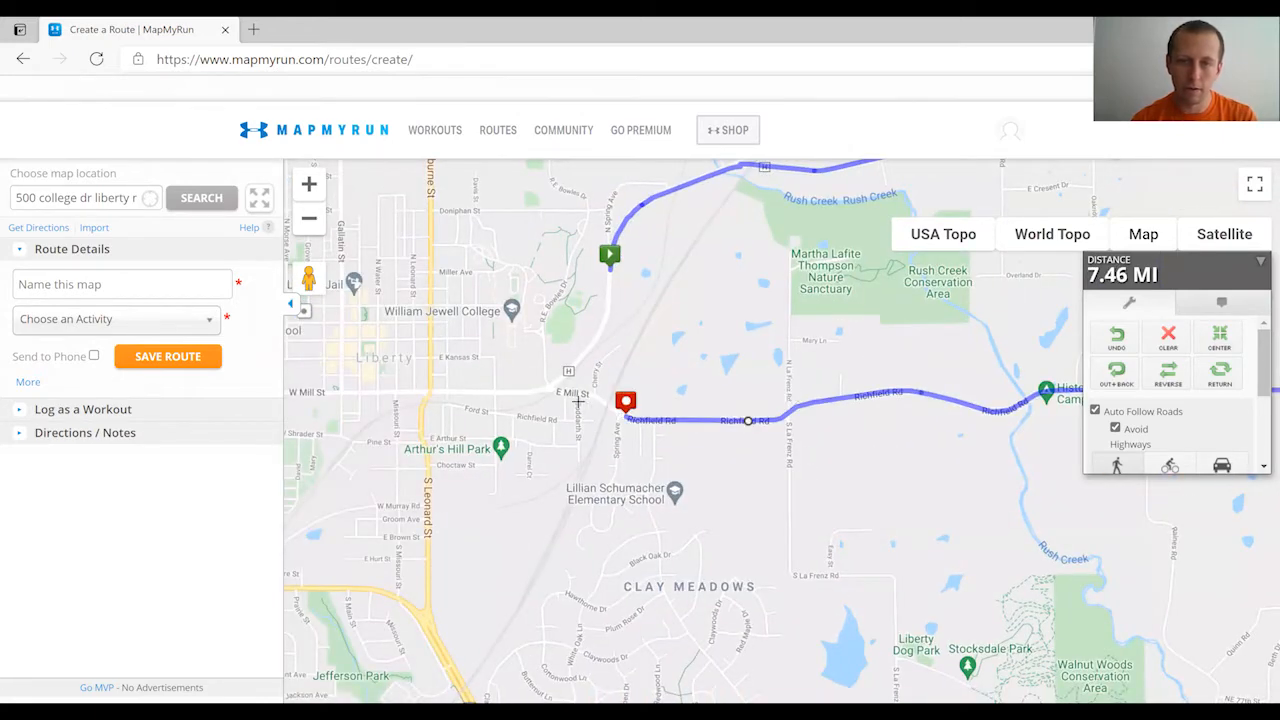
Extend the route along Richfield Rd and E Mill St to the Hwy H junction, for about 7.7 miles in total
{"action": "left_click", "coordinate": [549, 389]}
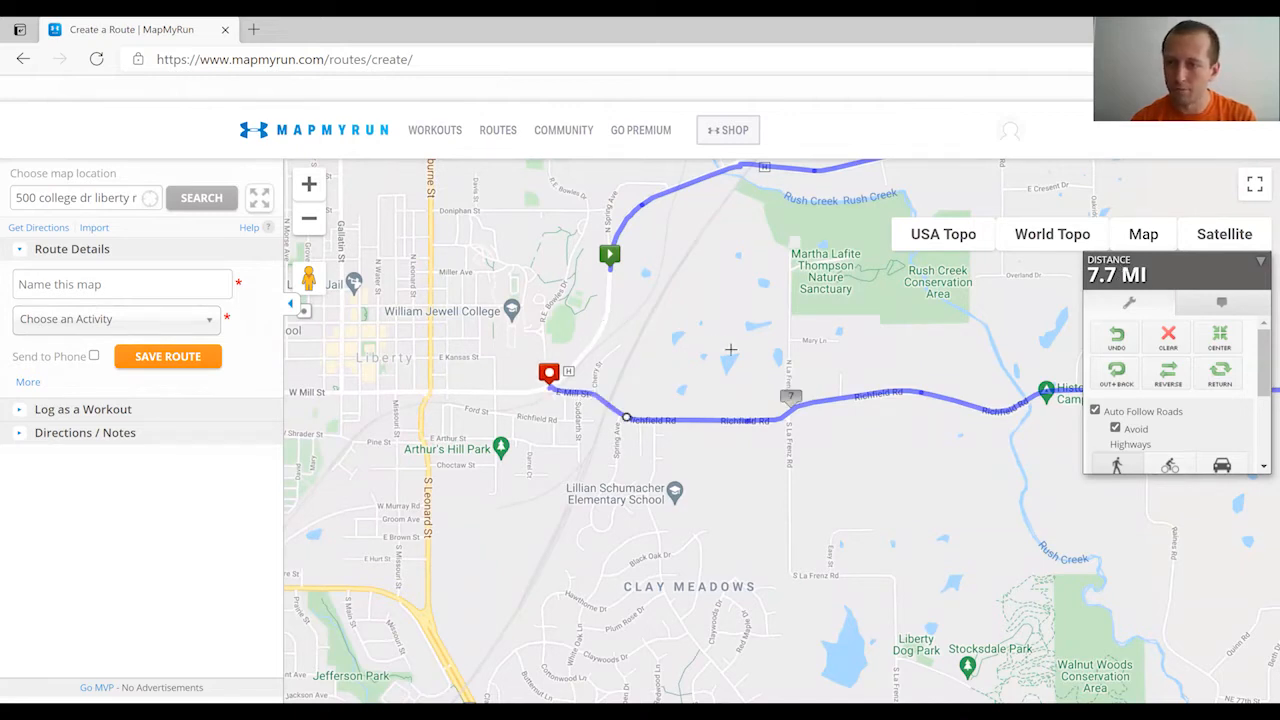
{"action": "scroll", "coordinate": [1208, 407], "scroll_direction": "down", "scroll_amount": 5}
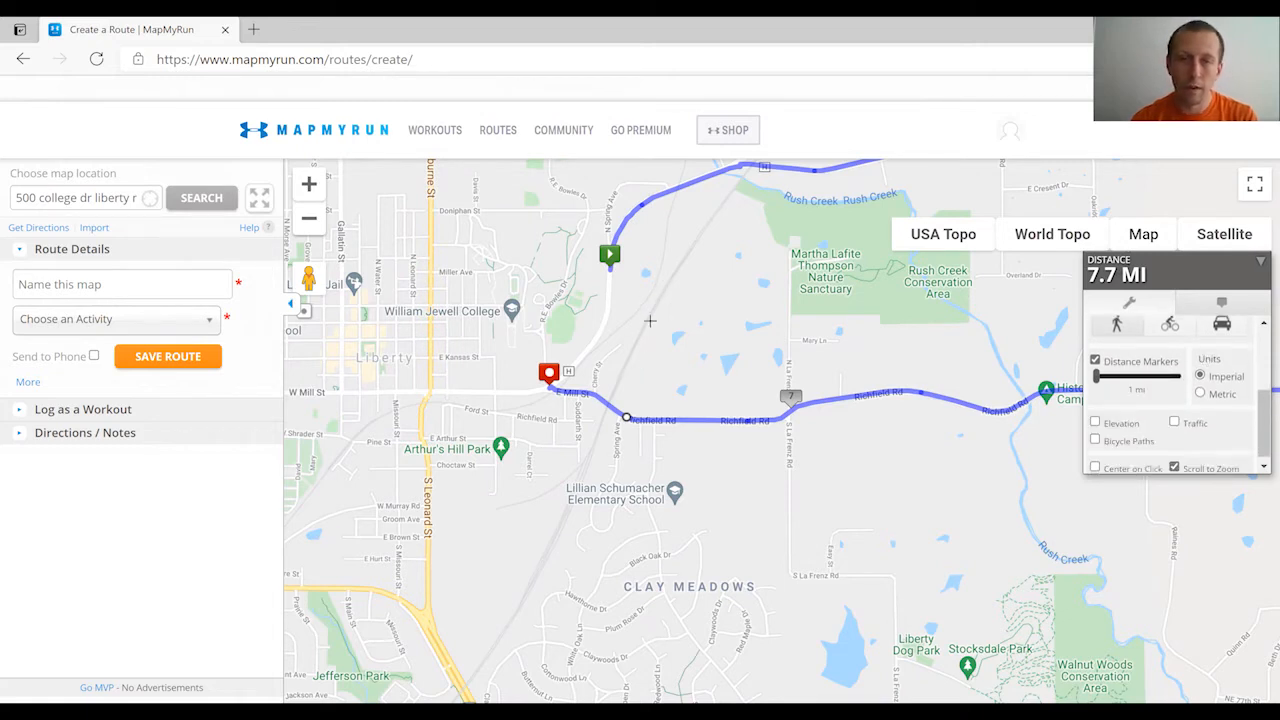
Try to return to the start by placing two points north along Hwy H, and undo both points
{"action": "left_click", "coordinate": [598, 334]}
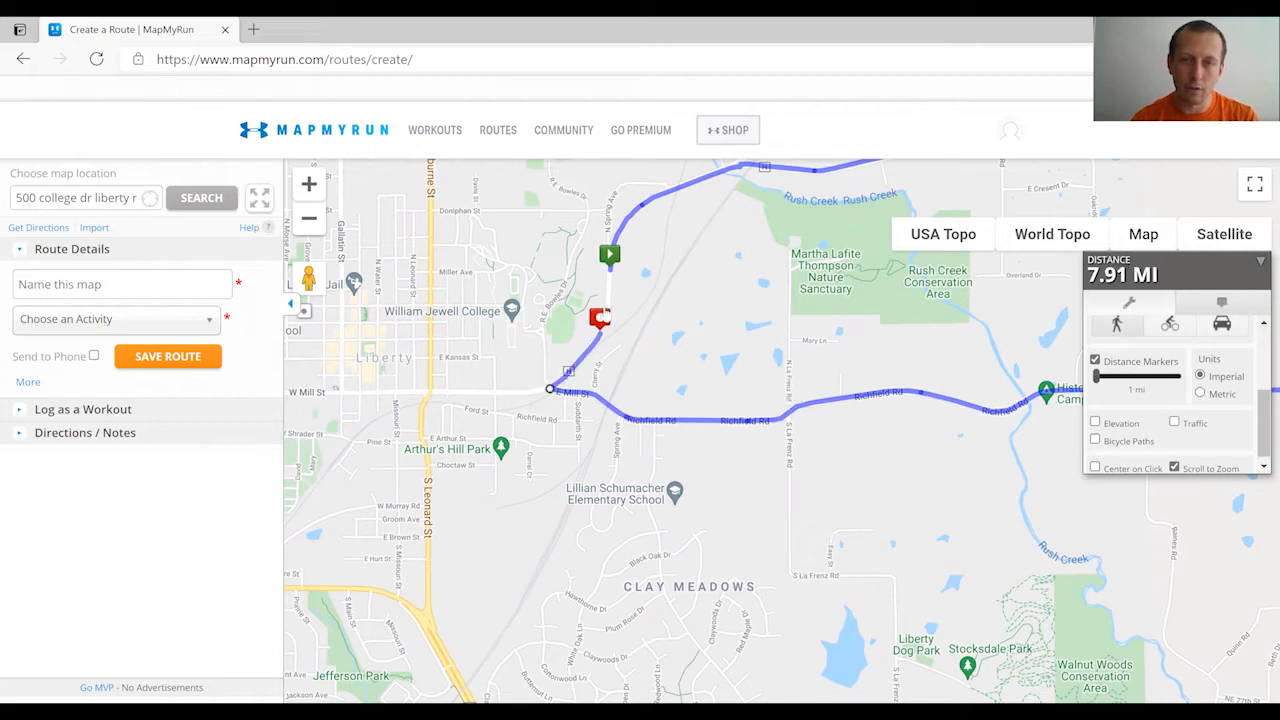
{"action": "left_click", "coordinate": [609, 280]}
{"action": "scroll", "coordinate": [1183, 347], "scroll_direction": "up", "scroll_amount": 3}
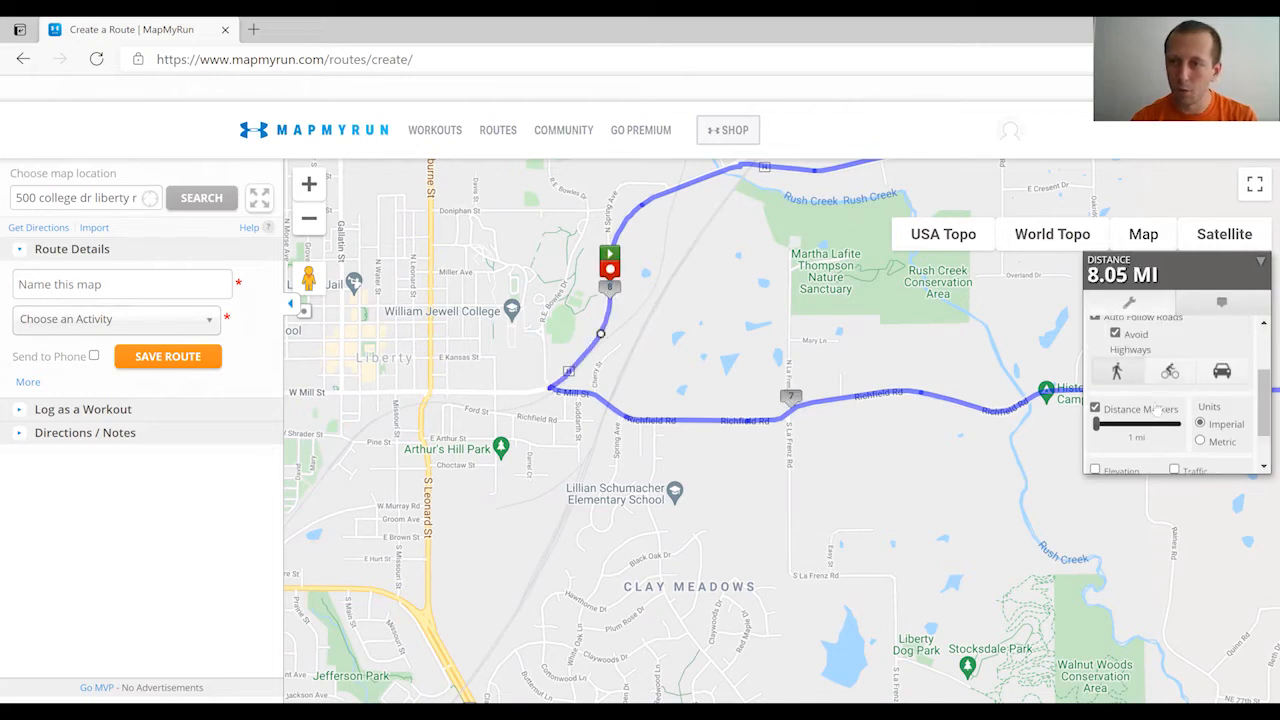
{"action": "left_click", "coordinate": [1117, 340]}
{"action": "left_click", "coordinate": [1118, 342]}
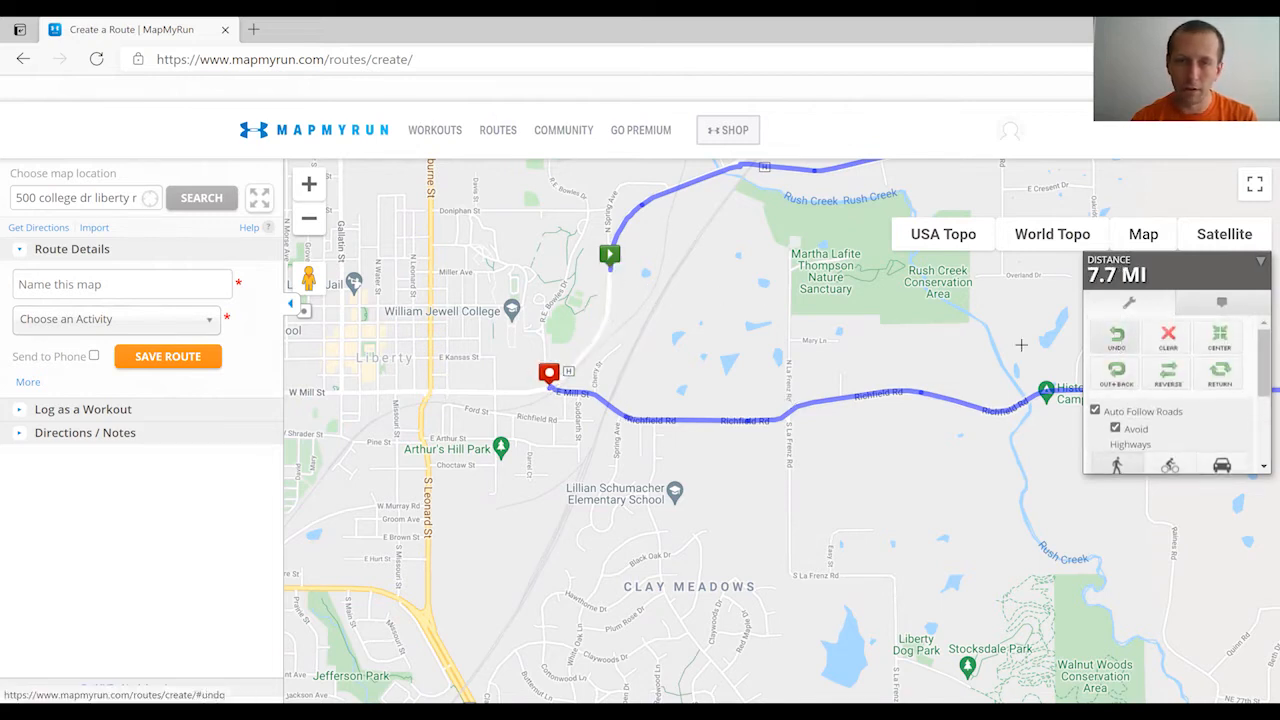
Close the circuit by looping the route back to its start point on Hwy H, and view the whole loop
{"action": "left_click", "coordinate": [610, 257]}
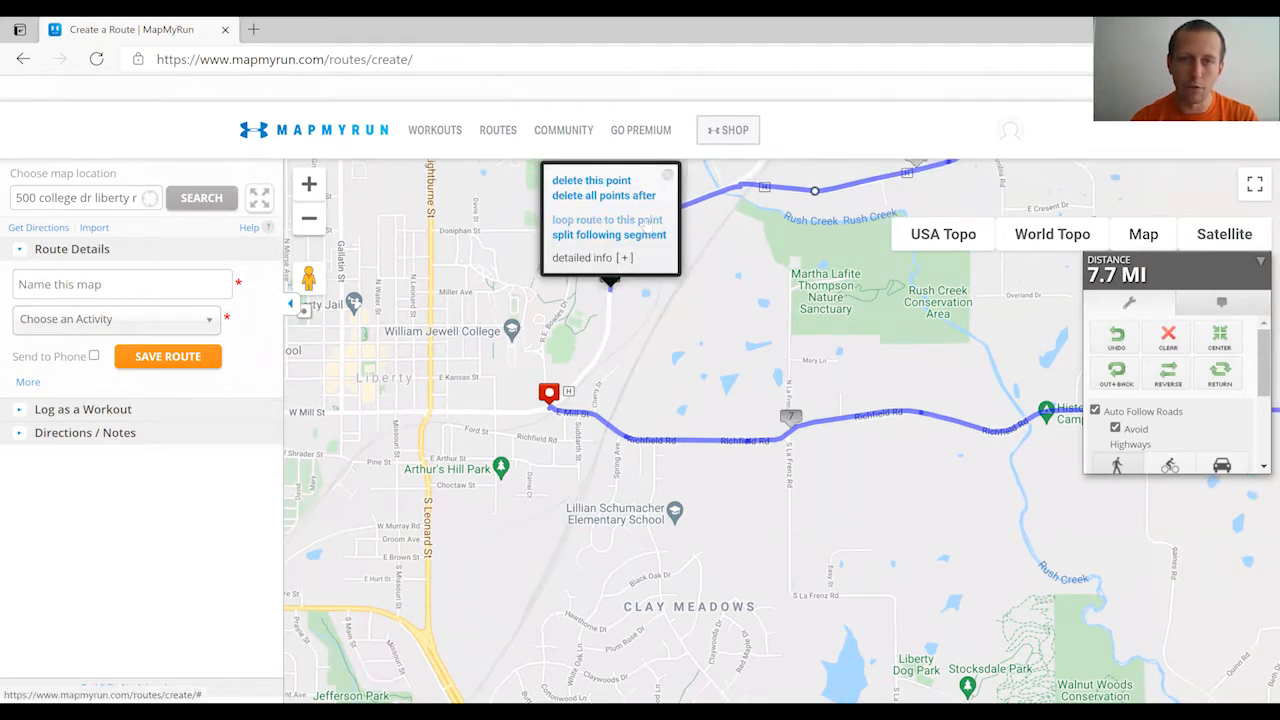
{"action": "left_click", "coordinate": [646, 221]}
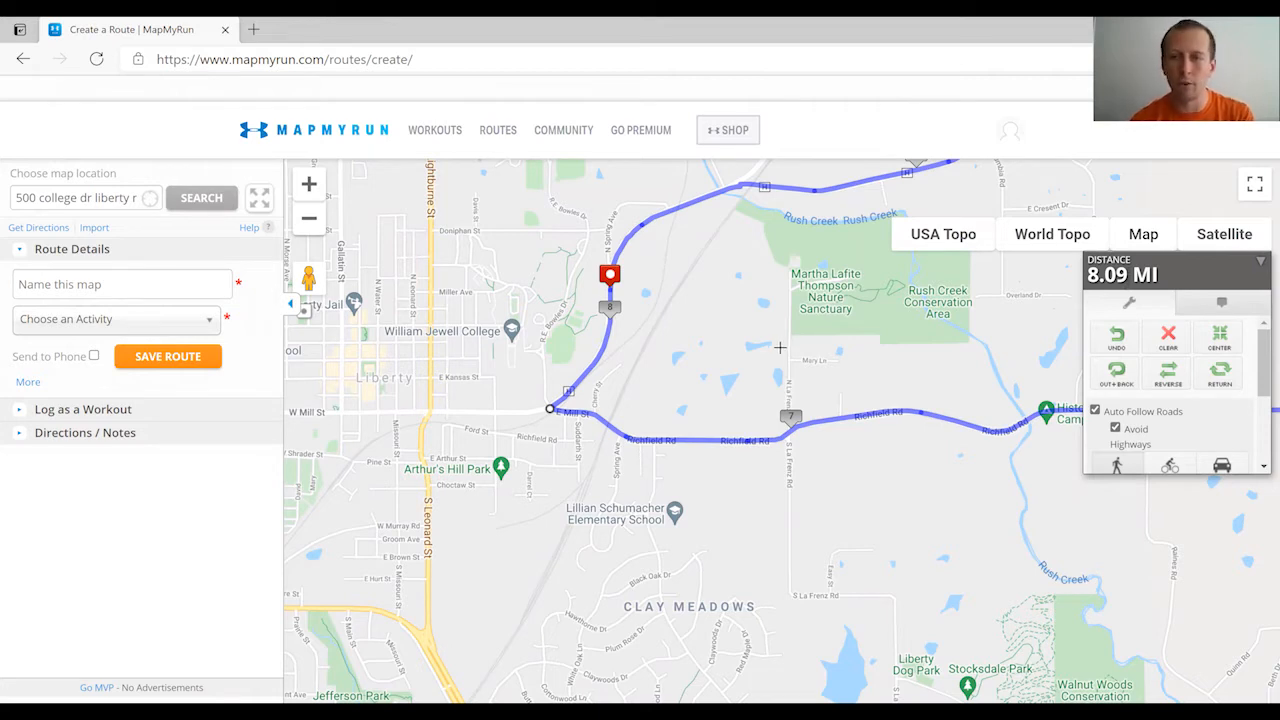
{"action": "left_click_drag", "start_coordinate": [786, 333], "coordinate": [562, 393]}
{"action": "scroll", "coordinate": [566, 390], "scroll_direction": "down", "scroll_amount": 1}
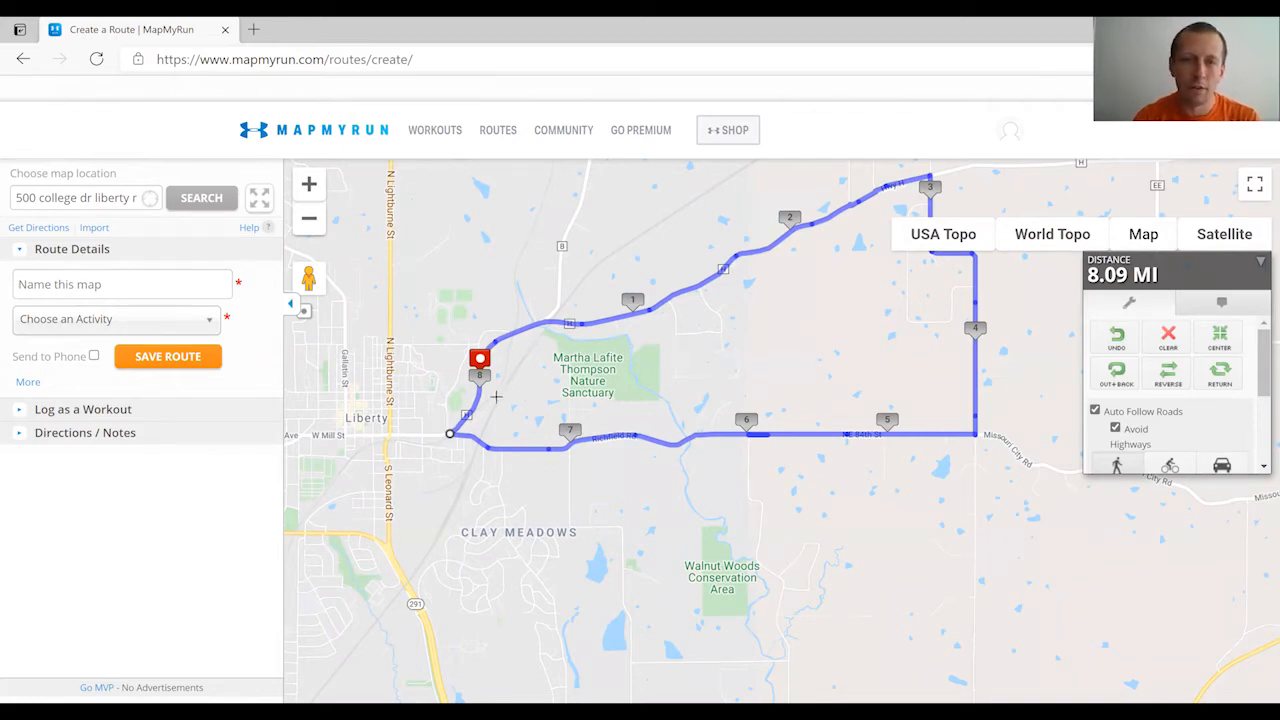
{"action": "scroll", "coordinate": [493, 396], "scroll_direction": "up", "scroll_amount": 1}
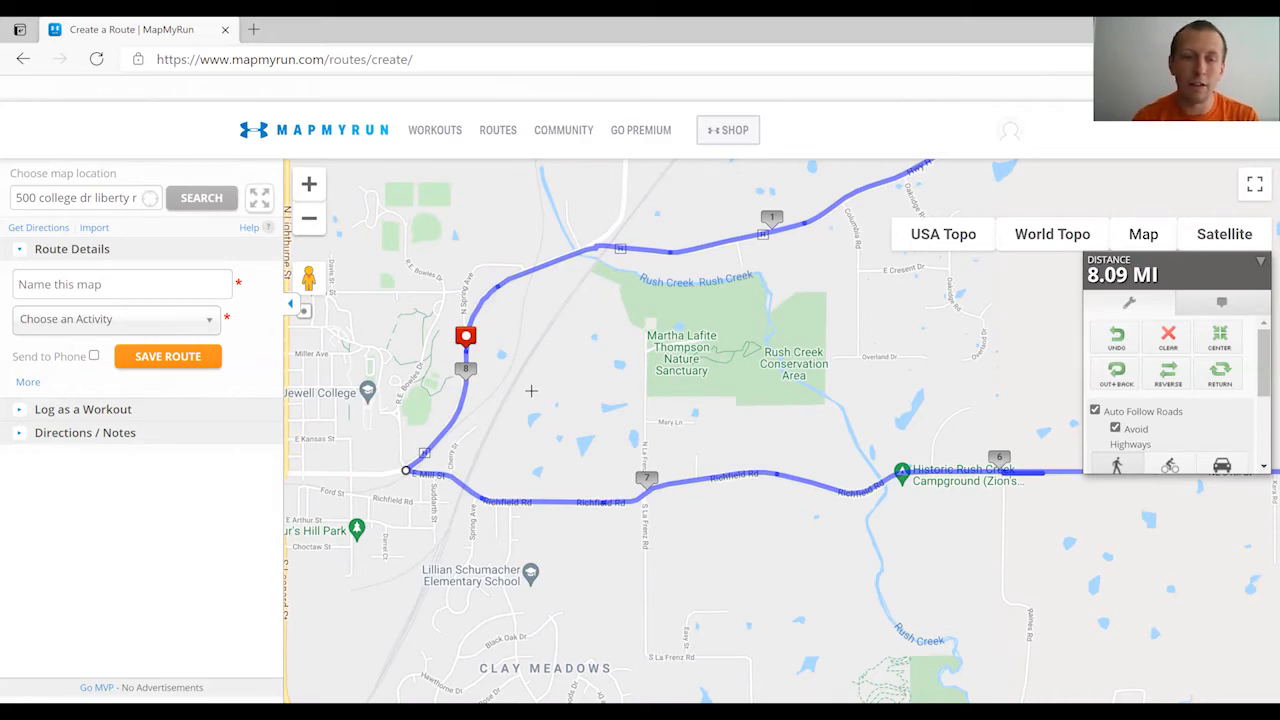
{"action": "scroll", "coordinate": [790, 345], "scroll_direction": "down", "scroll_amount": 2}
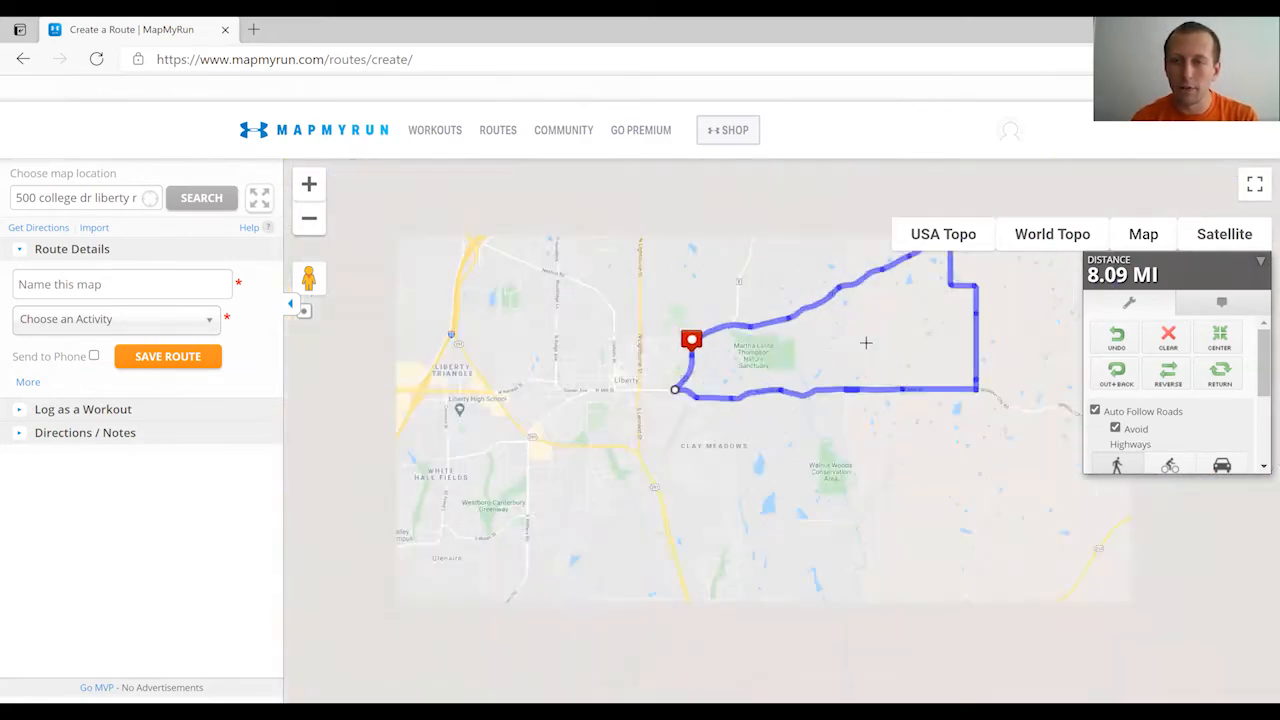
{"action": "left_click_drag", "start_coordinate": [834, 345], "coordinate": [712, 370]}
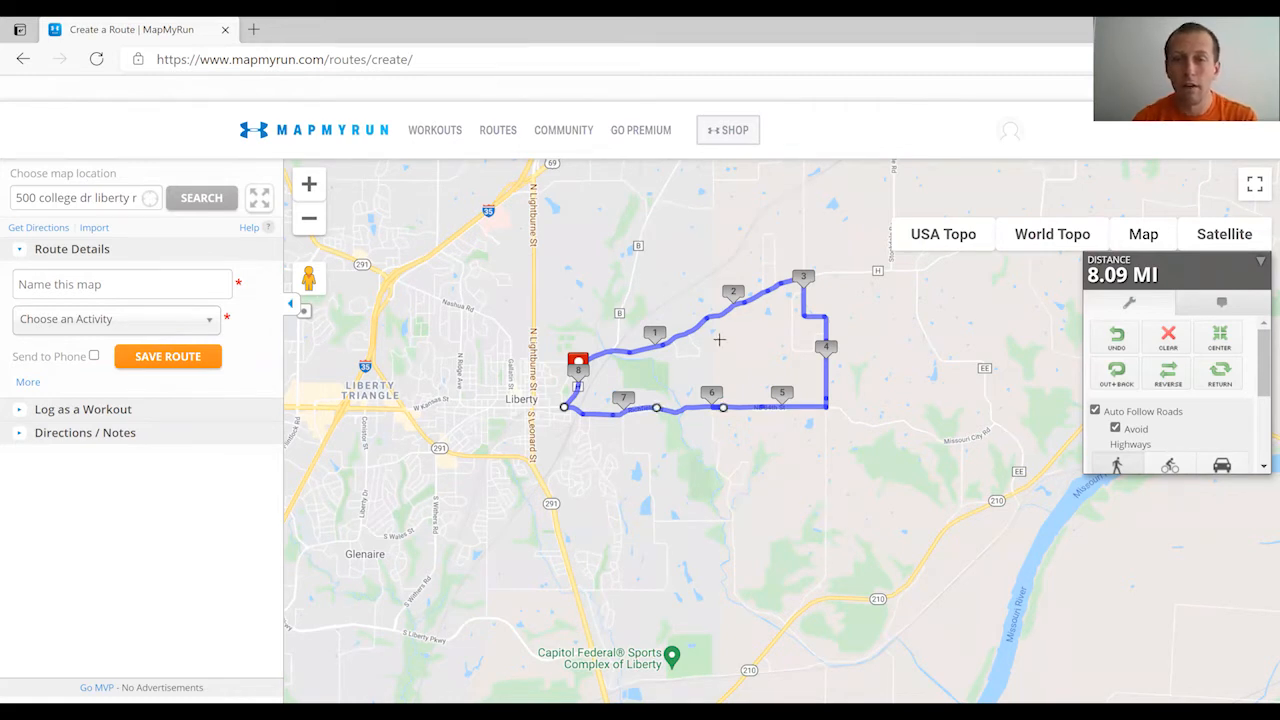
Turn on the route's elevation profile and display it with grades
{"action": "scroll", "coordinate": [1190, 412], "scroll_direction": "down", "scroll_amount": 4}
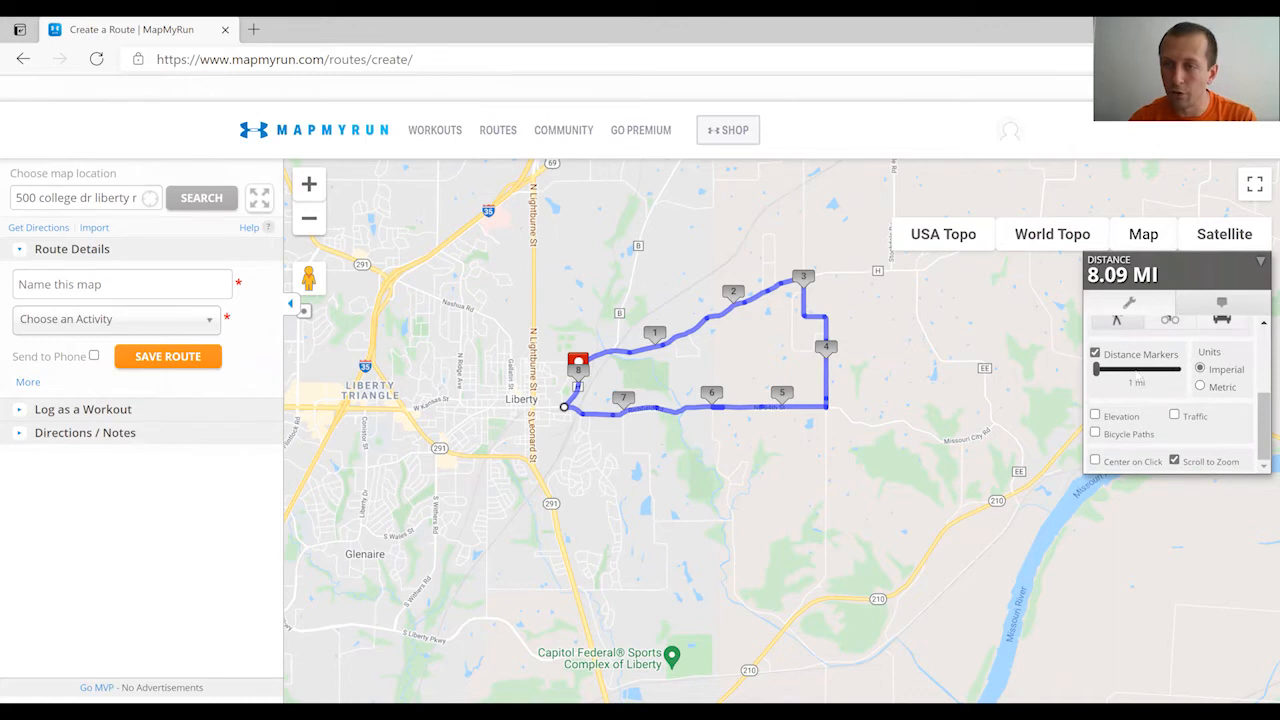
{"action": "left_click", "coordinate": [1095, 414]}
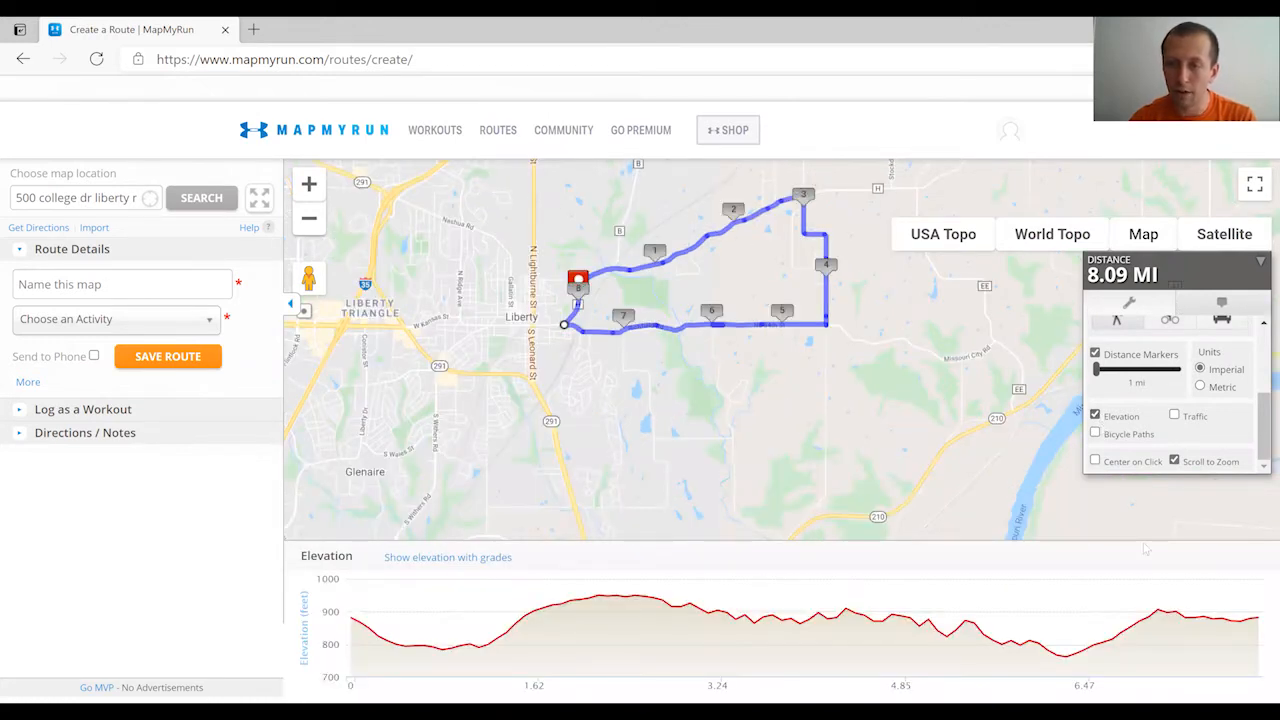
{"action": "mouse_move", "coordinate": [700, 594]}
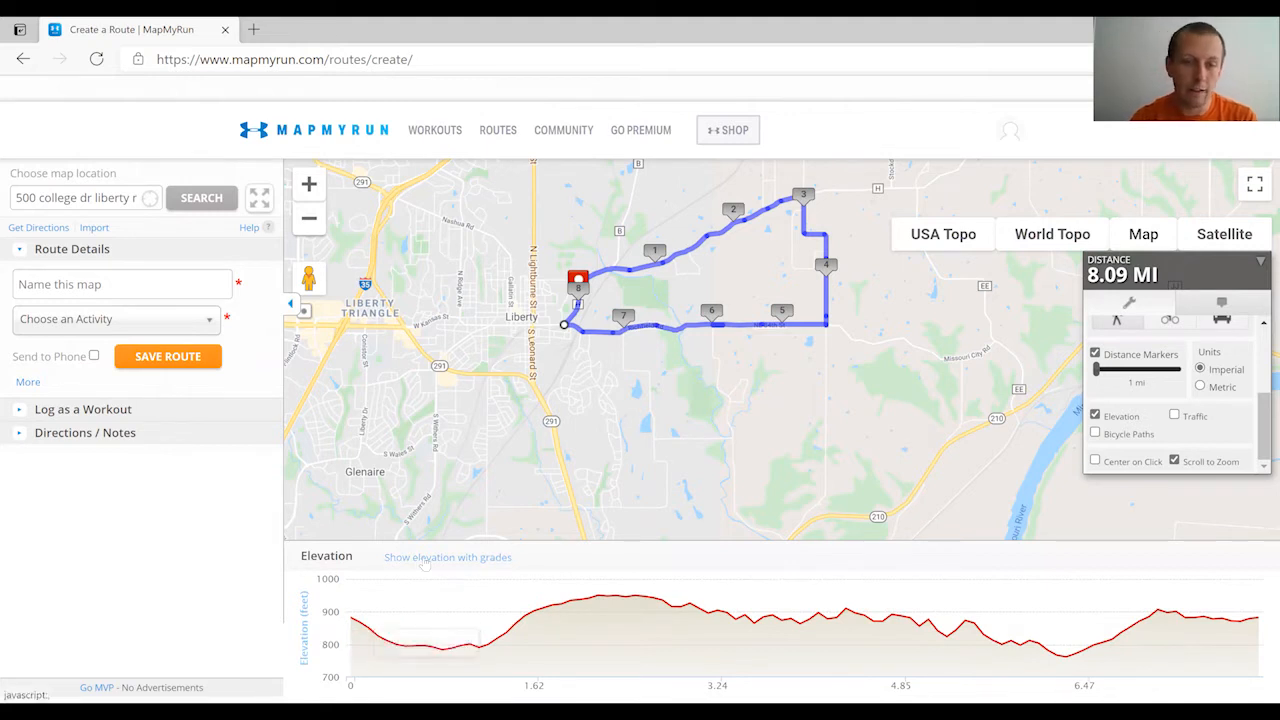
{"action": "left_click", "coordinate": [462, 560]}
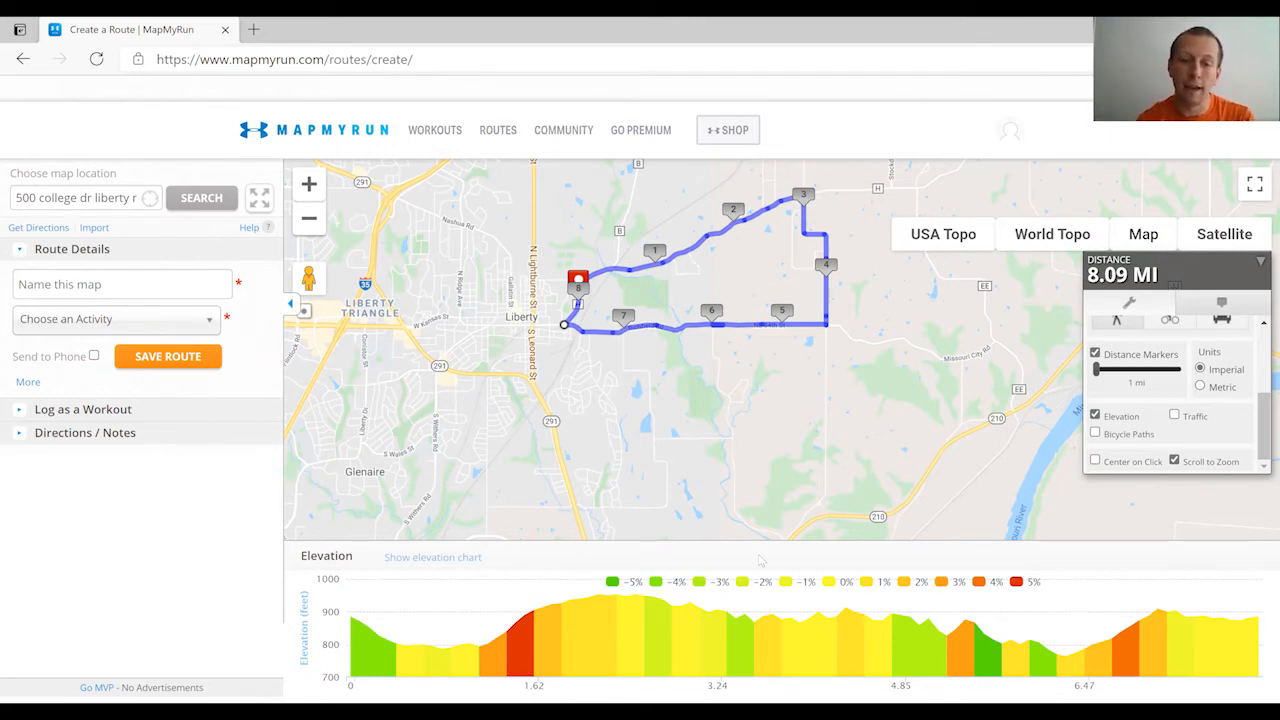
{"action": "mouse_move", "coordinate": [480, 652]}
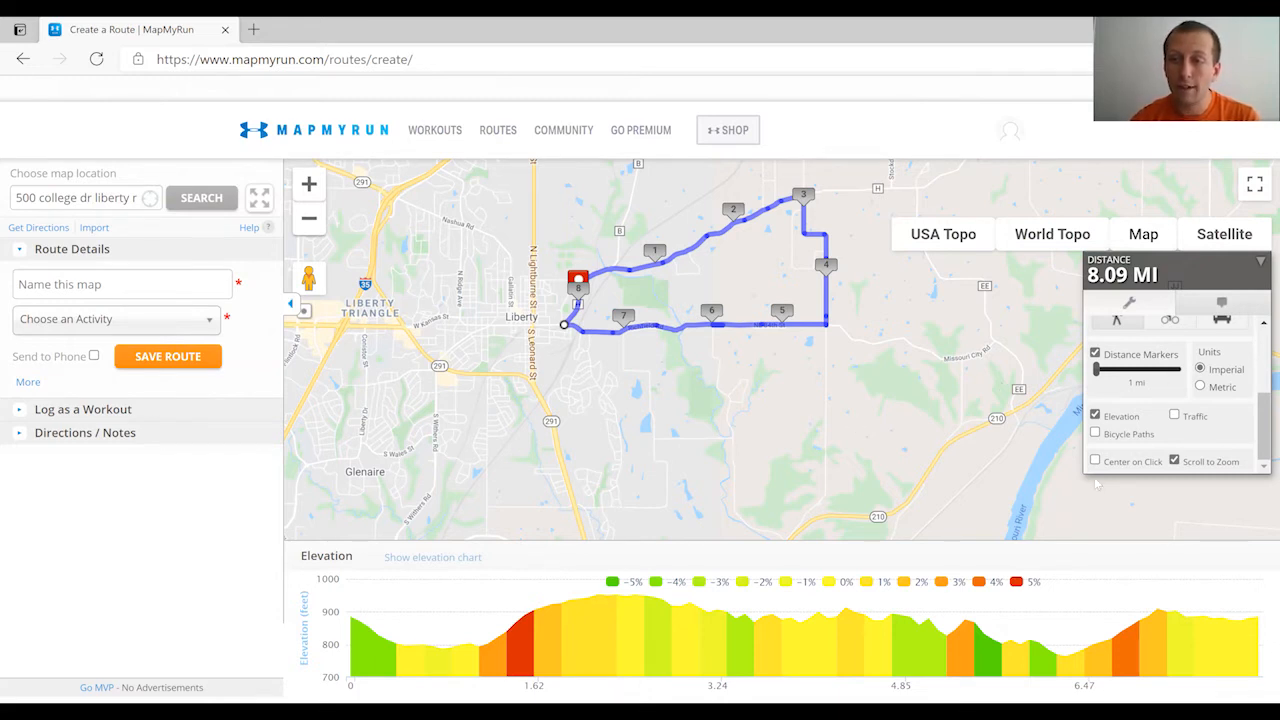
Clear the entire loop route from the map
{"action": "scroll", "coordinate": [1160, 405], "scroll_direction": "up", "scroll_amount": 3}
{"action": "scroll", "coordinate": [562, 318], "scroll_direction": "up", "scroll_amount": 1}
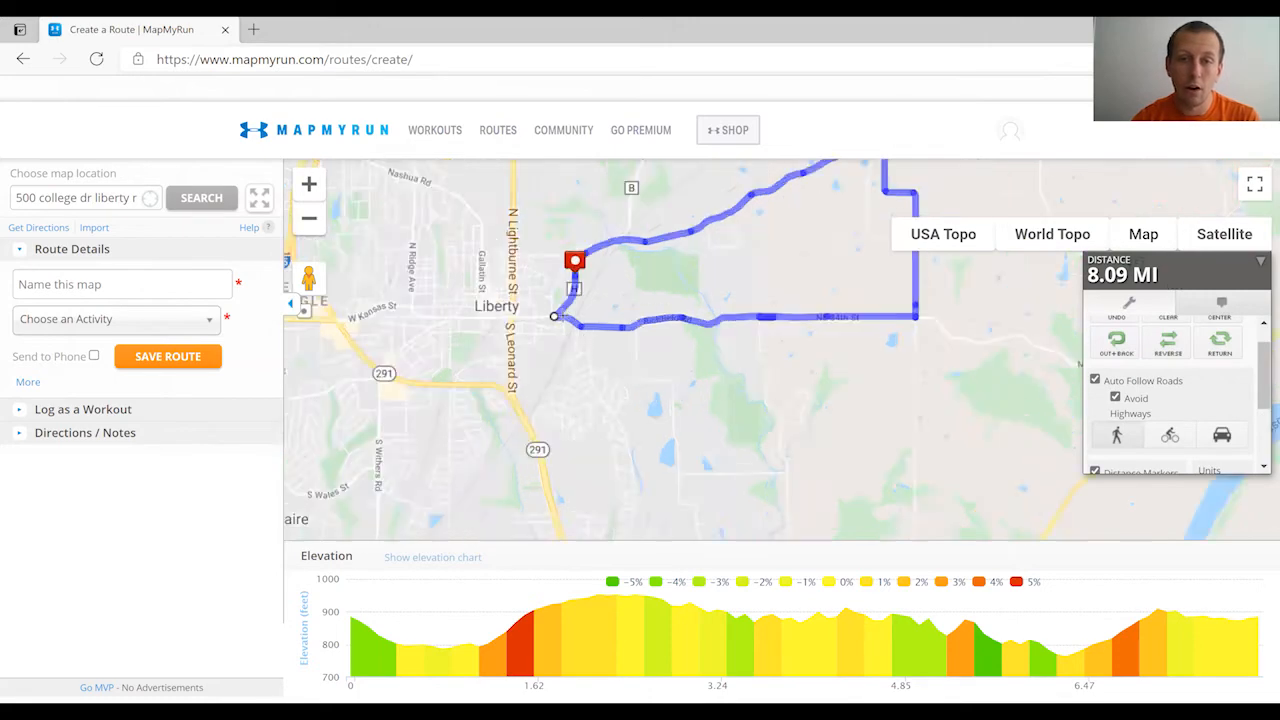
{"action": "scroll", "coordinate": [562, 314], "scroll_direction": "up", "scroll_amount": 1}
{"action": "left_click_drag", "start_coordinate": [646, 374], "coordinate": [639, 534]}
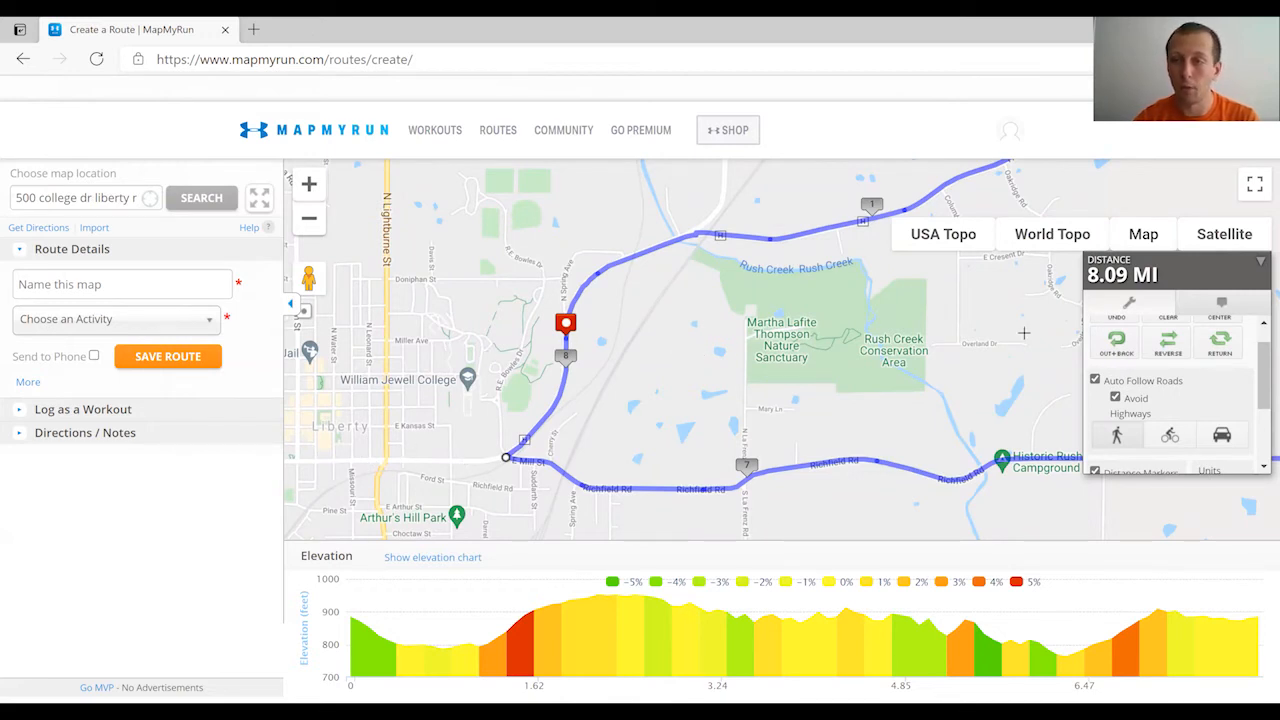
{"action": "scroll", "coordinate": [1183, 342], "scroll_direction": "up", "scroll_amount": 1}
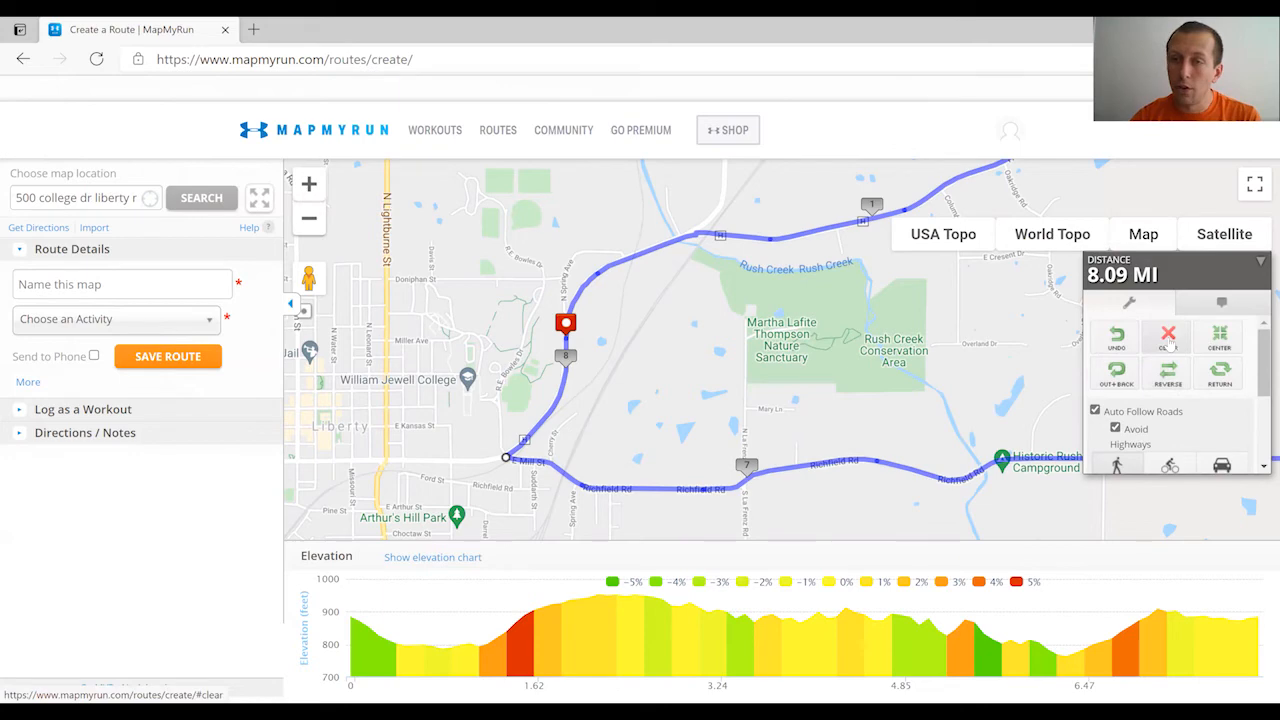
{"action": "left_click", "coordinate": [1168, 336]}
{"action": "left_click", "coordinate": [731, 149]}
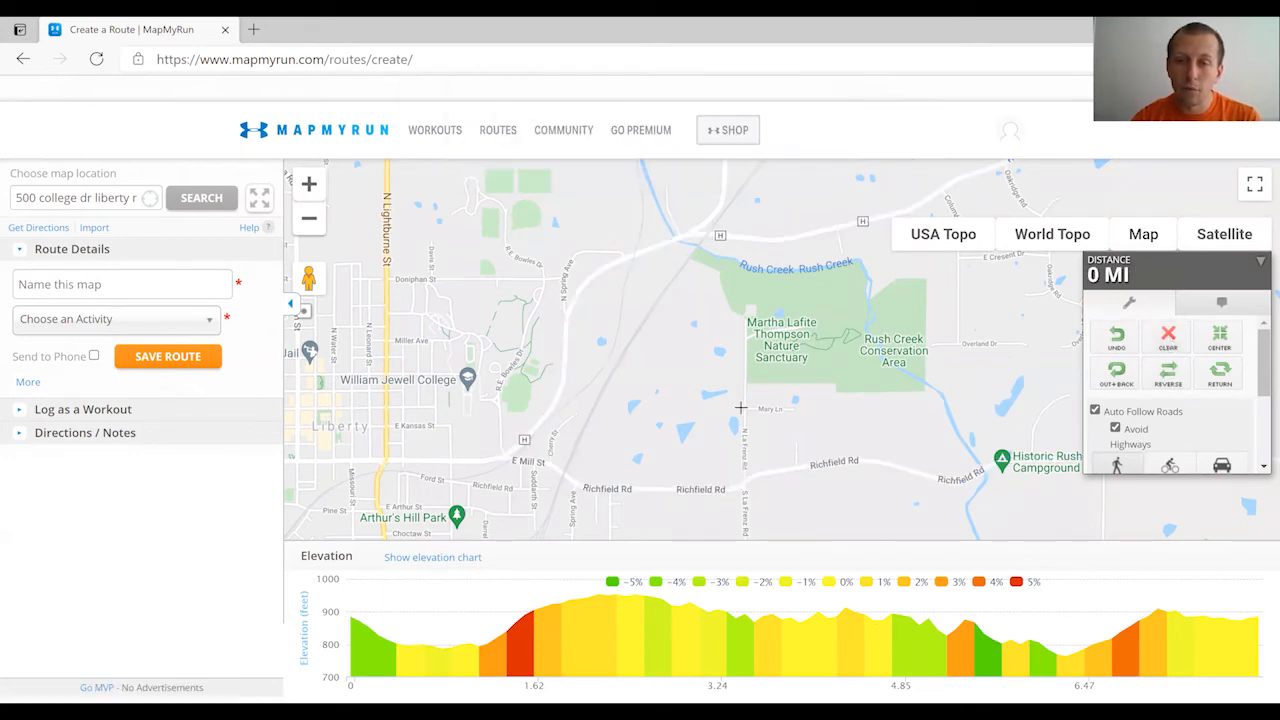
Start a route on the Martha Lafite Thompson Nature Sanctuary entrance road, going west and back east to the trail, about 0.14 miles in total
{"action": "scroll", "coordinate": [757, 381], "scroll_direction": "up", "scroll_amount": 1}
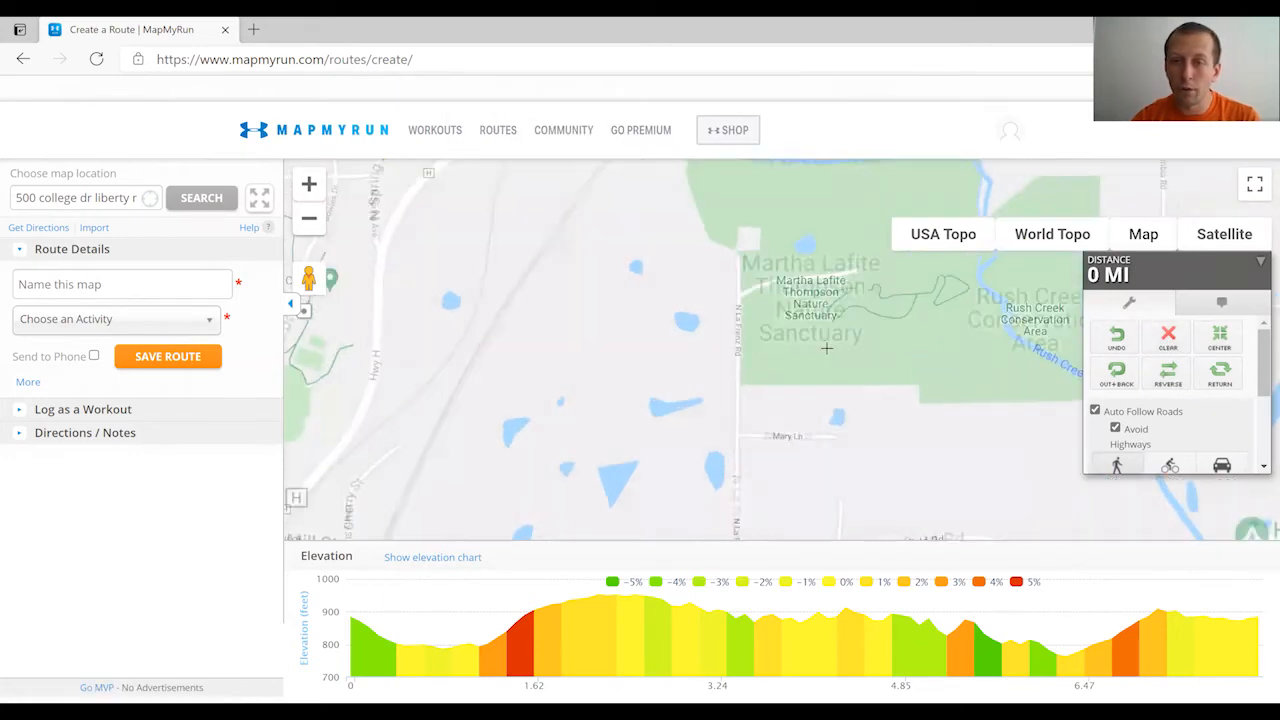
{"action": "left_click", "coordinate": [841, 280]}
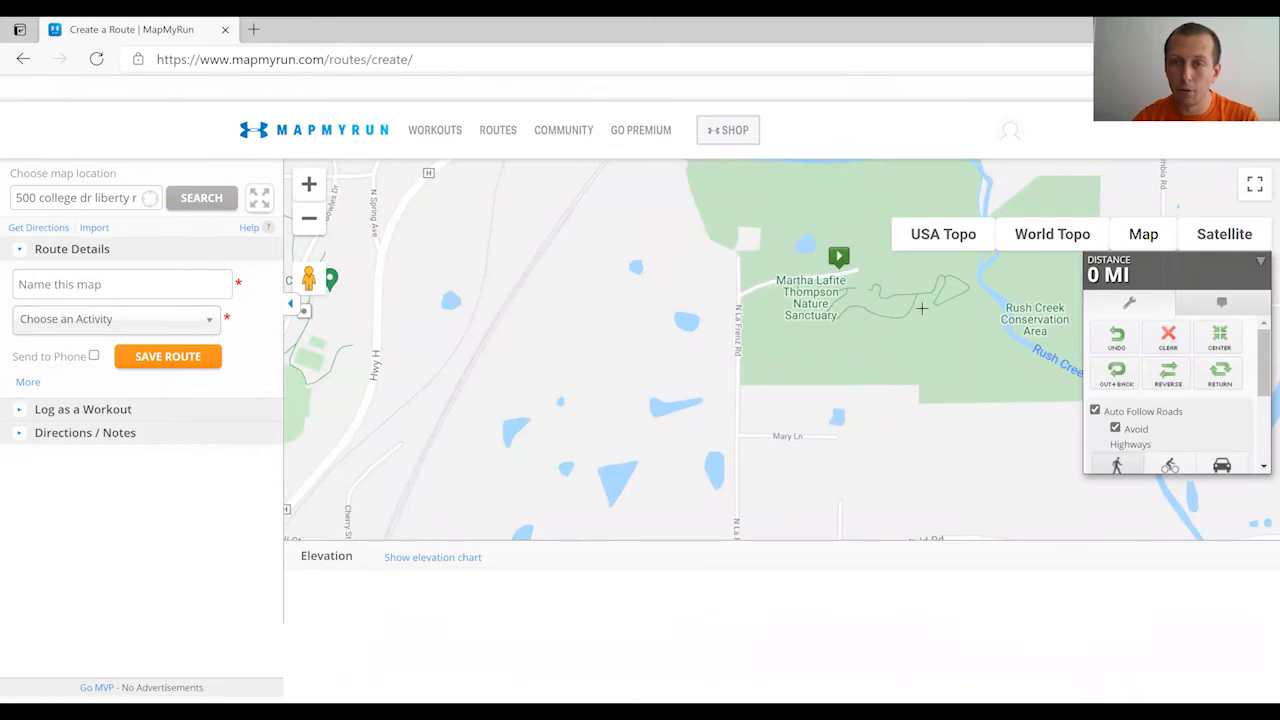
{"action": "scroll", "coordinate": [845, 312], "scroll_direction": "up", "scroll_amount": 1}
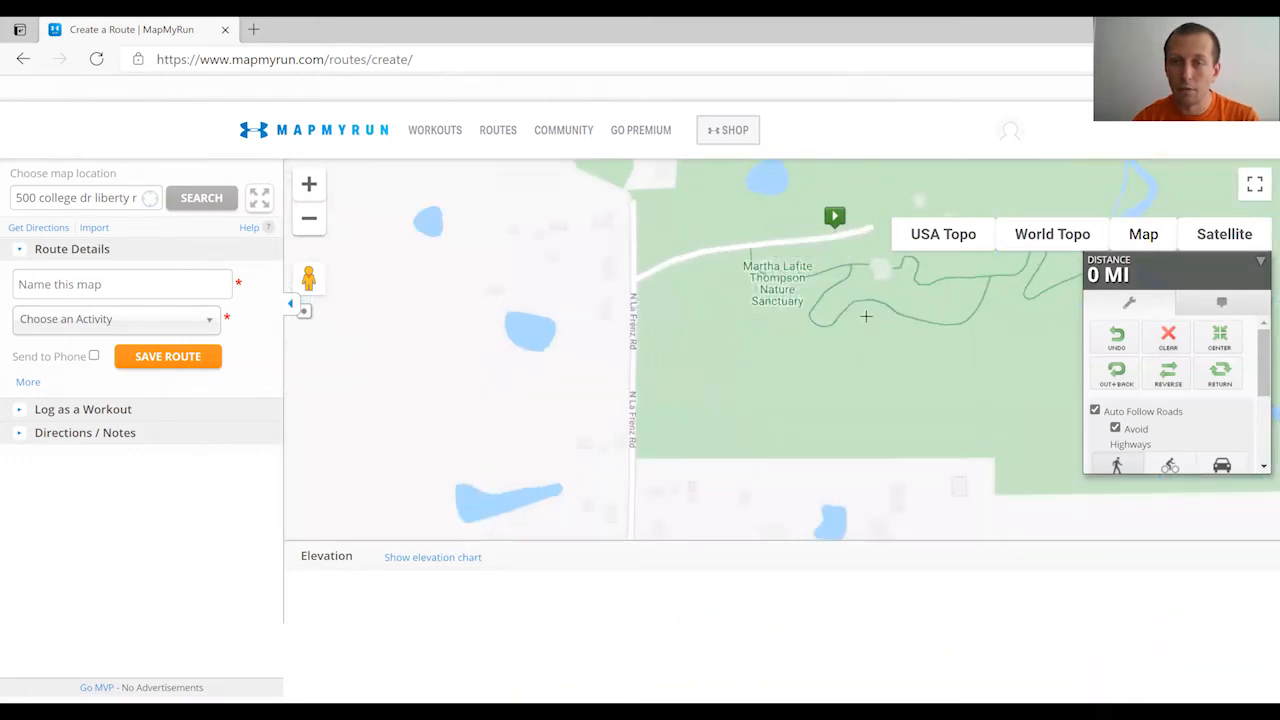
{"action": "left_click", "coordinate": [751, 248]}
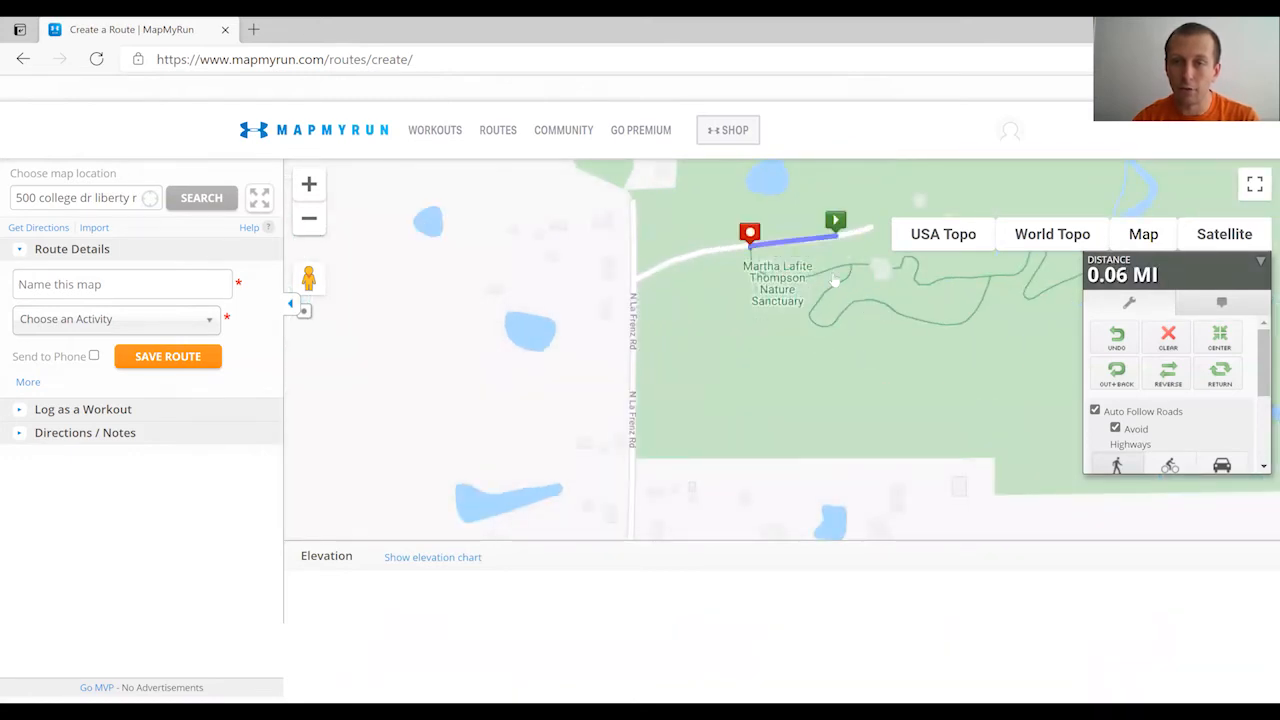
{"action": "left_click", "coordinate": [830, 268]}
{"action": "left_click", "coordinate": [852, 268]}
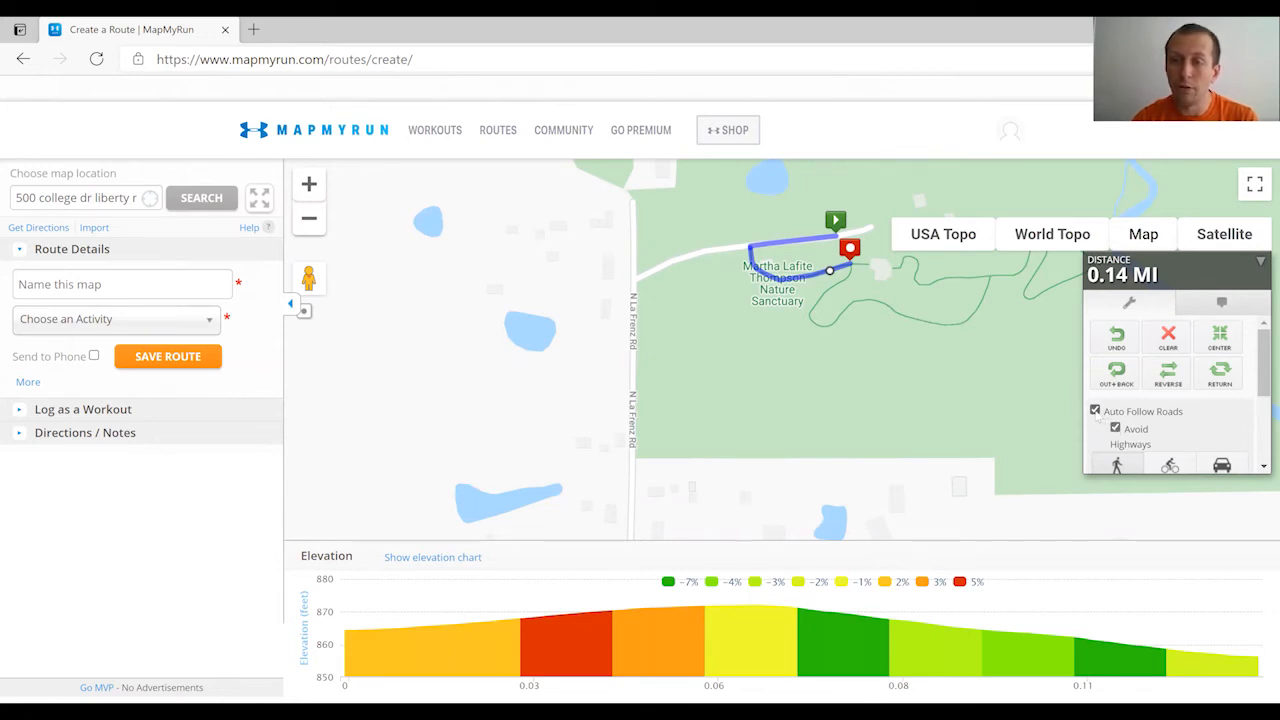
Turn off Auto Follow Roads and trace the sanctuary trail southwest around its first bend, for about 0.21 miles in total
{"action": "left_click", "coordinate": [1096, 412]}
{"action": "left_click", "coordinate": [852, 271]}
{"action": "left_click", "coordinate": [838, 284]}
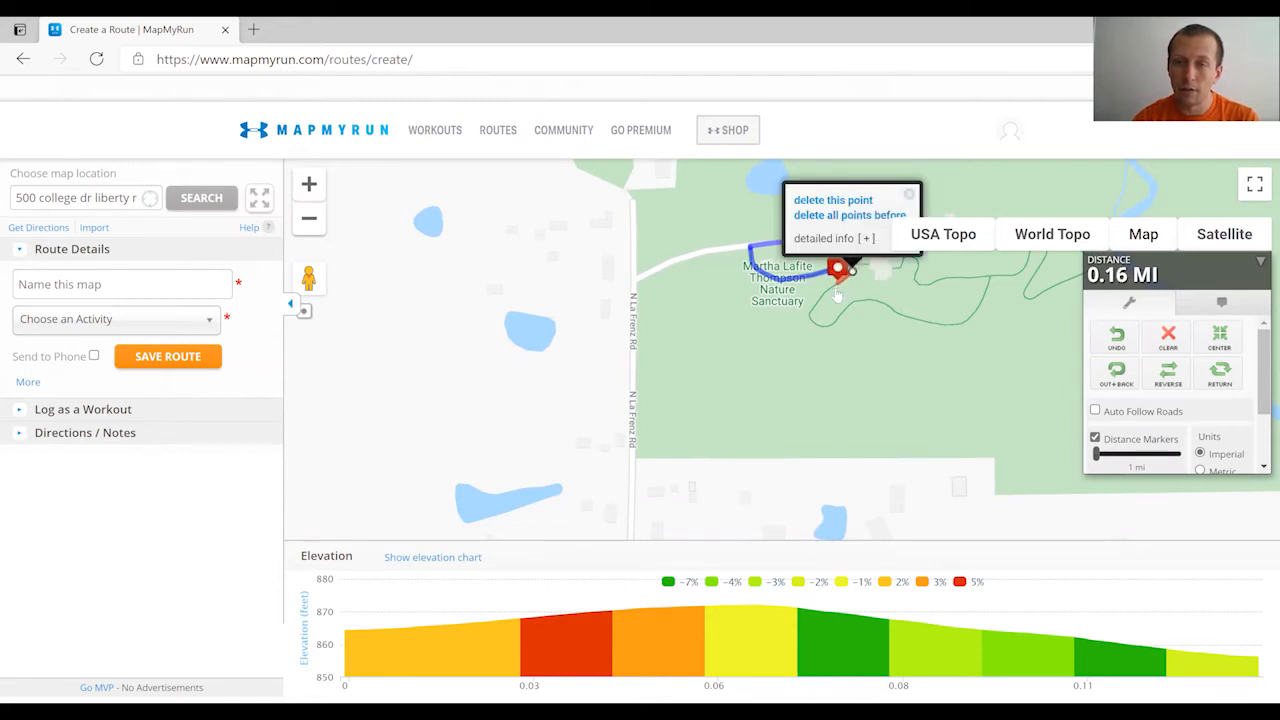
{"action": "left_click", "coordinate": [825, 296]}
{"action": "left_click", "coordinate": [815, 308]}
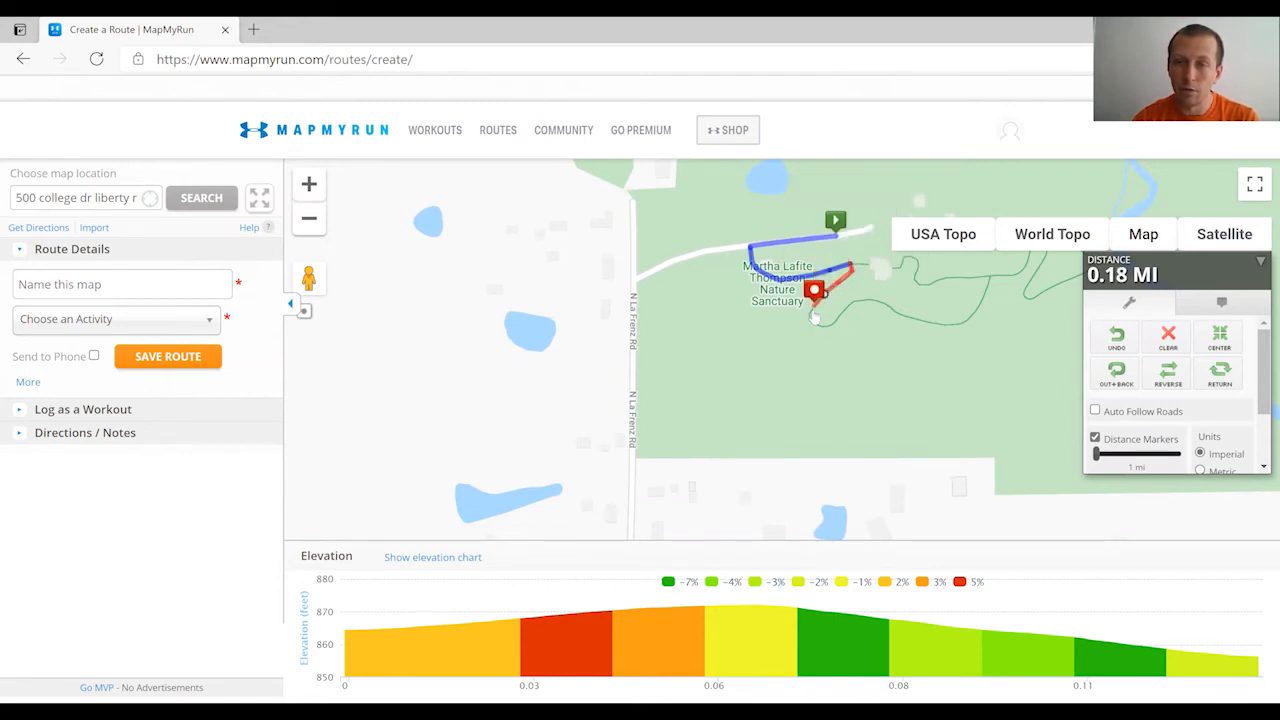
{"action": "left_click", "coordinate": [810, 318]}
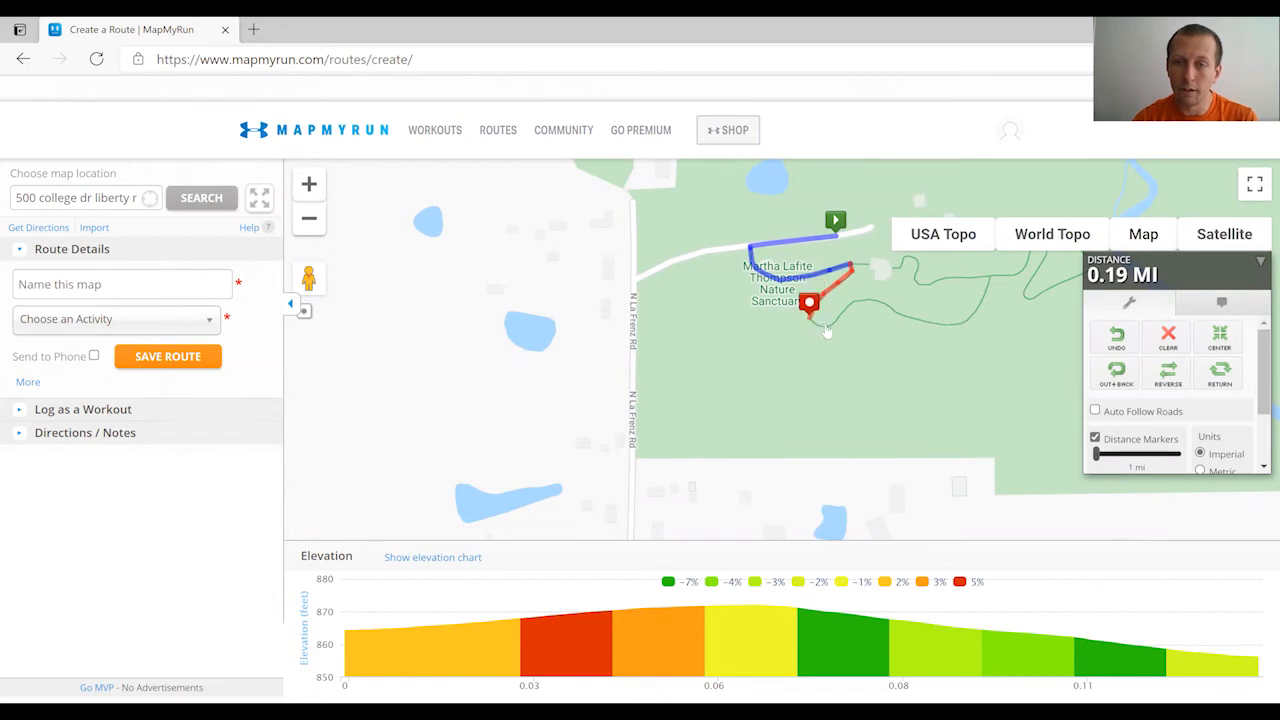
{"action": "left_click", "coordinate": [846, 320]}
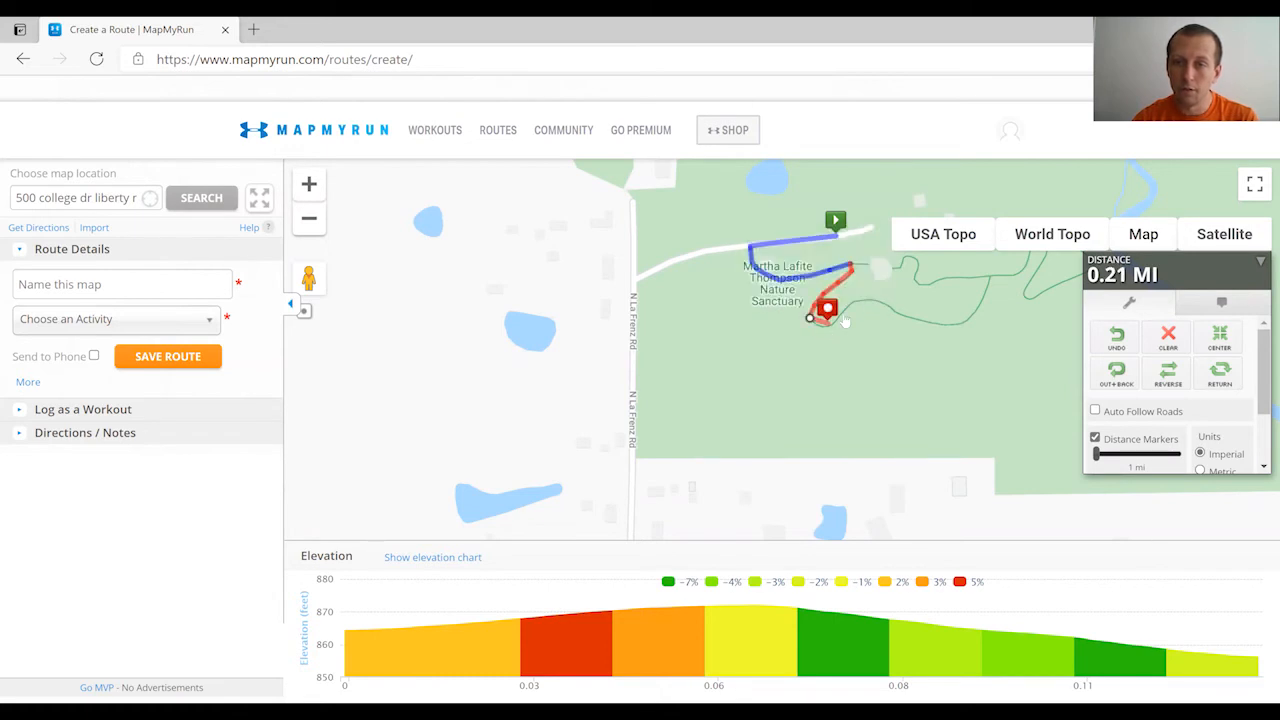
Undo the last trail point and retrace the bend with closer points, continuing northeast to about 0.25 miles in total
{"action": "scroll", "coordinate": [860, 328], "scroll_direction": "up", "scroll_amount": 3}
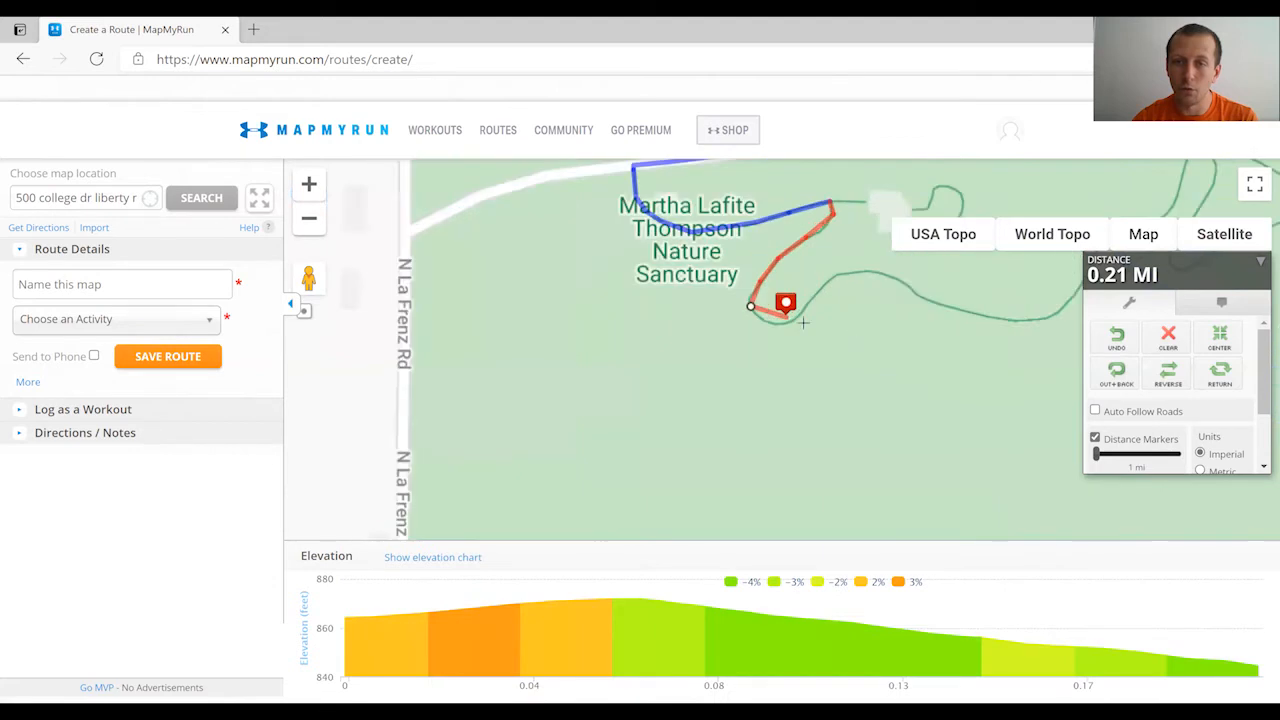
{"action": "left_click", "coordinate": [1117, 337]}
{"action": "left_click", "coordinate": [649, 300]}
{"action": "left_click", "coordinate": [677, 310]}
{"action": "left_click", "coordinate": [709, 313]}
{"action": "left_click", "coordinate": [764, 276]}
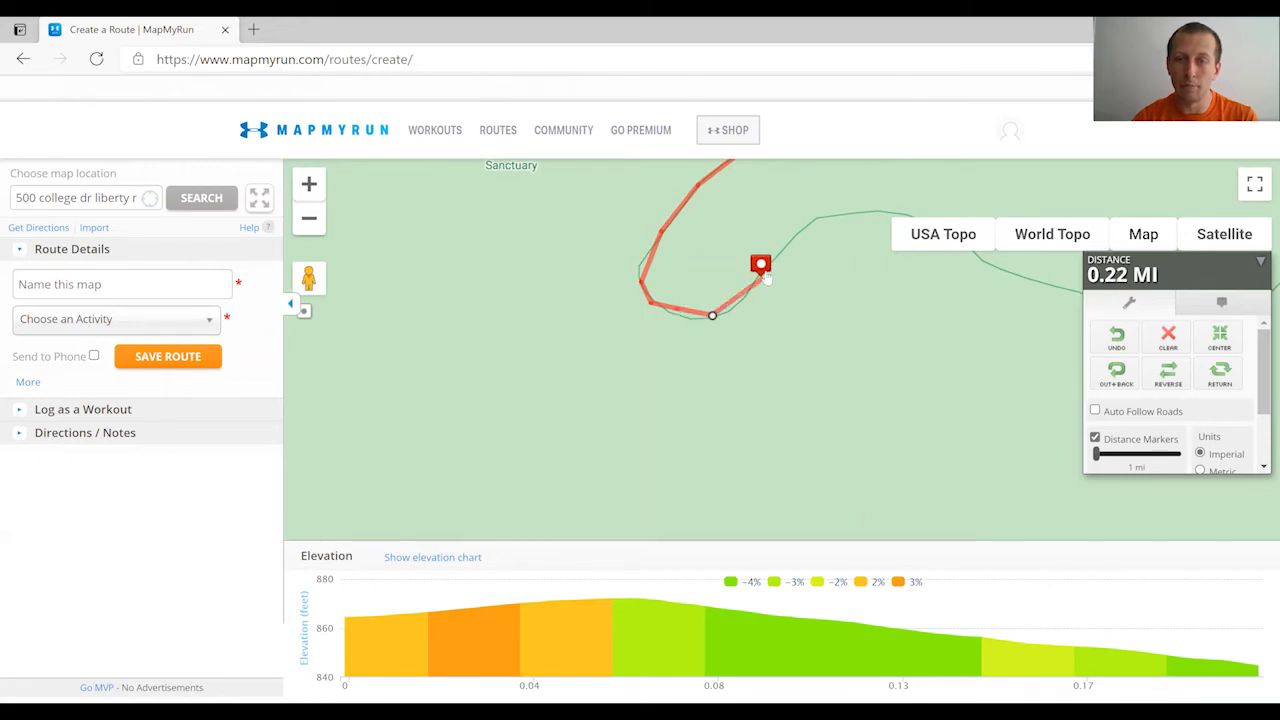
{"action": "left_click", "coordinate": [790, 240]}
{"action": "left_click", "coordinate": [835, 218]}
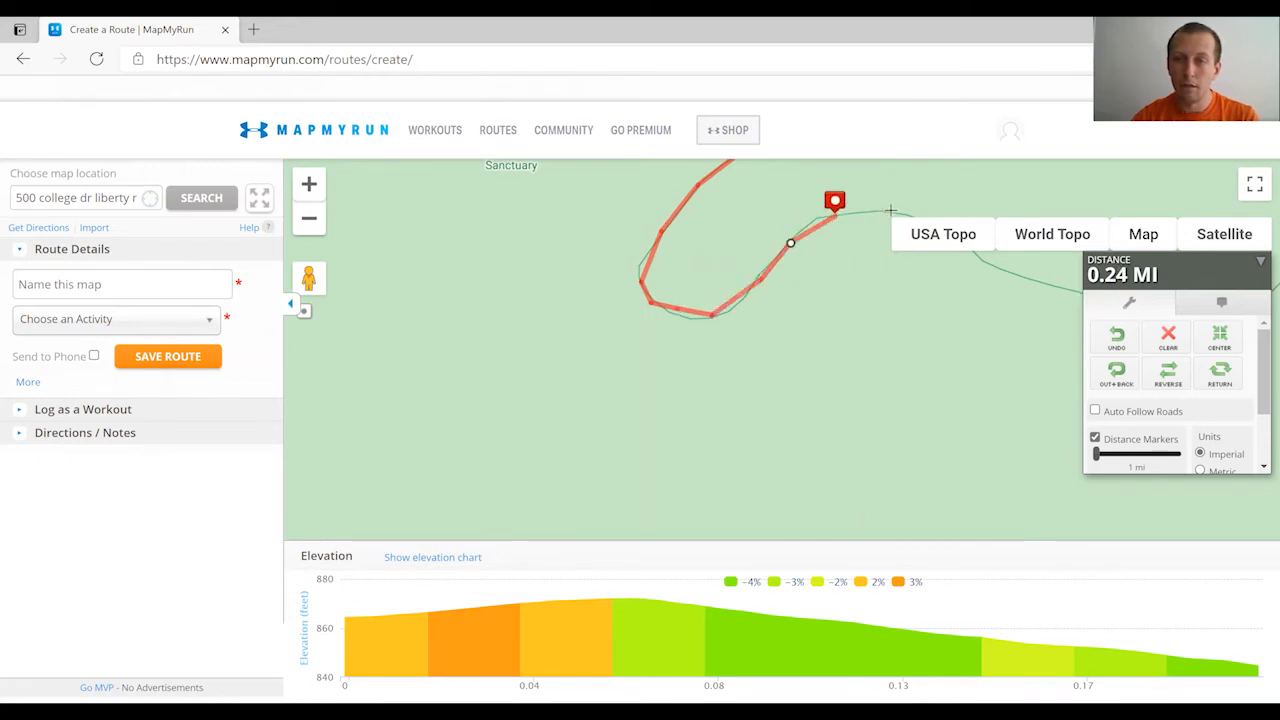
{"action": "left_click", "coordinate": [890, 210]}
Trace the sanctuary trail east and southeast with closely spaced points, for about 0.29 miles in total
{"action": "left_click_drag", "start_coordinate": [964, 313], "coordinate": [845, 408]}
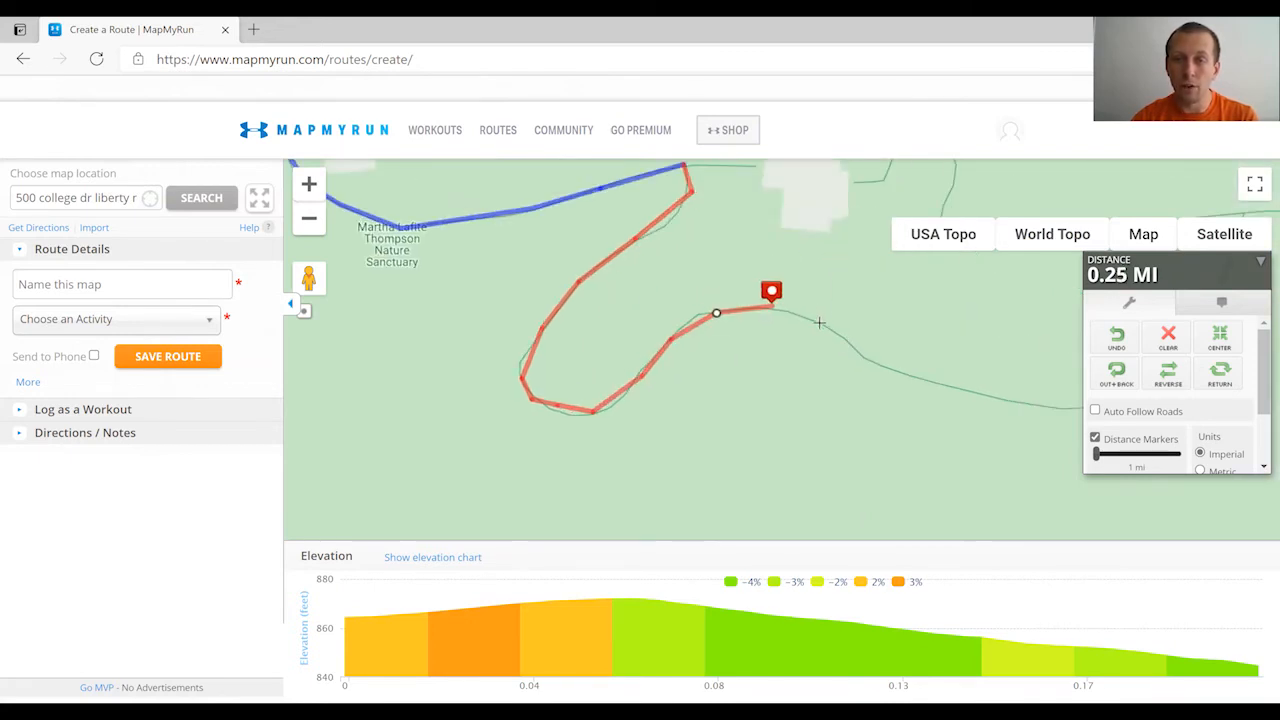
{"action": "left_click", "coordinate": [820, 318]}
{"action": "left_click", "coordinate": [861, 352]}
{"action": "left_click", "coordinate": [908, 374]}
{"action": "left_click", "coordinate": [964, 387]}
{"action": "left_click", "coordinate": [1021, 400]}
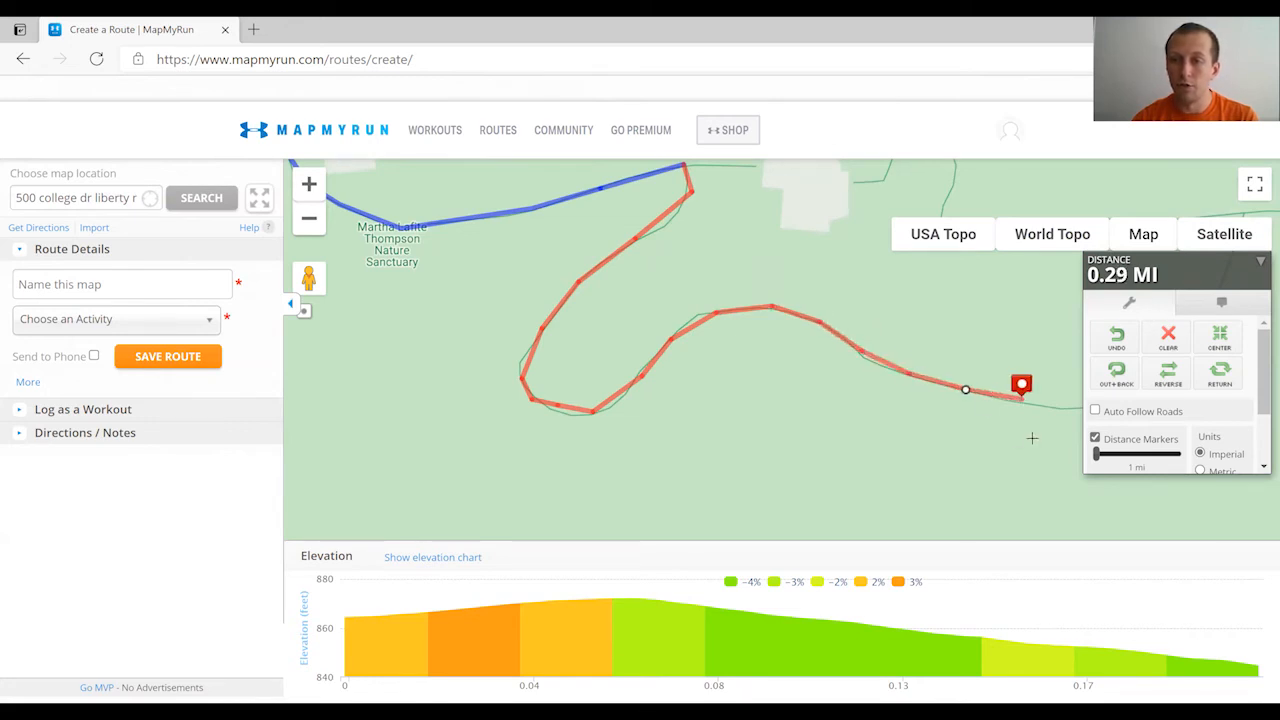
Continue tracing the trail around its eastern bend and northeast toward the junction, for about 0.35 miles in total
{"action": "left_click_drag", "start_coordinate": [1033, 437], "coordinate": [737, 449]}
{"action": "left_click", "coordinate": [779, 410]}
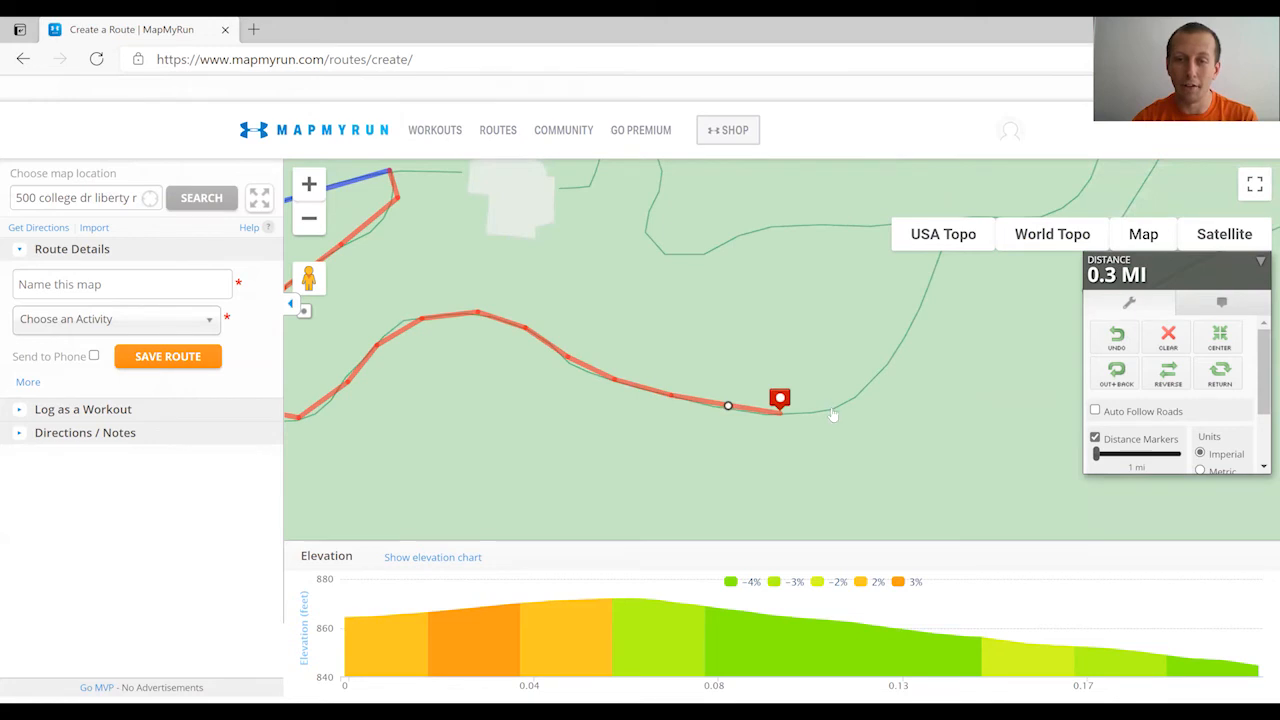
{"action": "left_click", "coordinate": [832, 410]}
{"action": "left_click", "coordinate": [869, 376]}
{"action": "left_click", "coordinate": [913, 309]}
{"action": "left_click", "coordinate": [921, 333]}
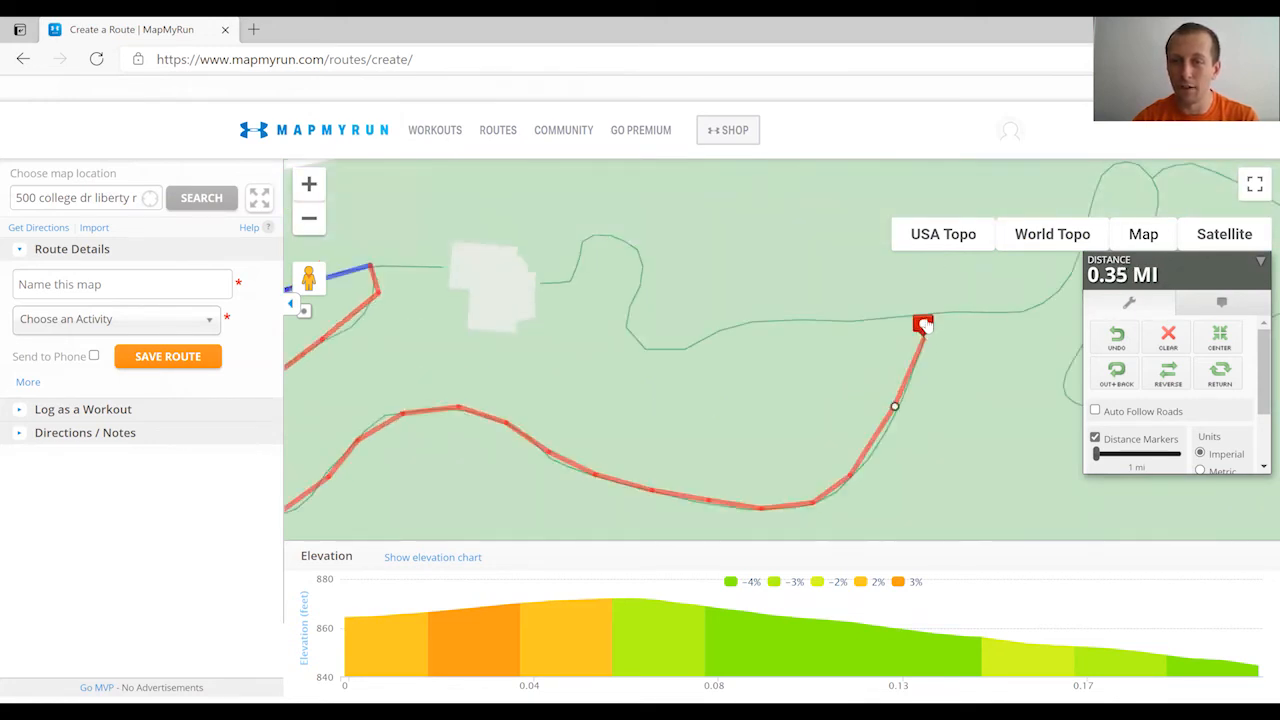
Switch the map to satellite imagery and bring the clearing south of the route's end into view
{"action": "scroll", "coordinate": [928, 423], "scroll_direction": "down", "scroll_amount": 1}
{"action": "scroll", "coordinate": [693, 389], "scroll_direction": "down", "scroll_amount": 1}
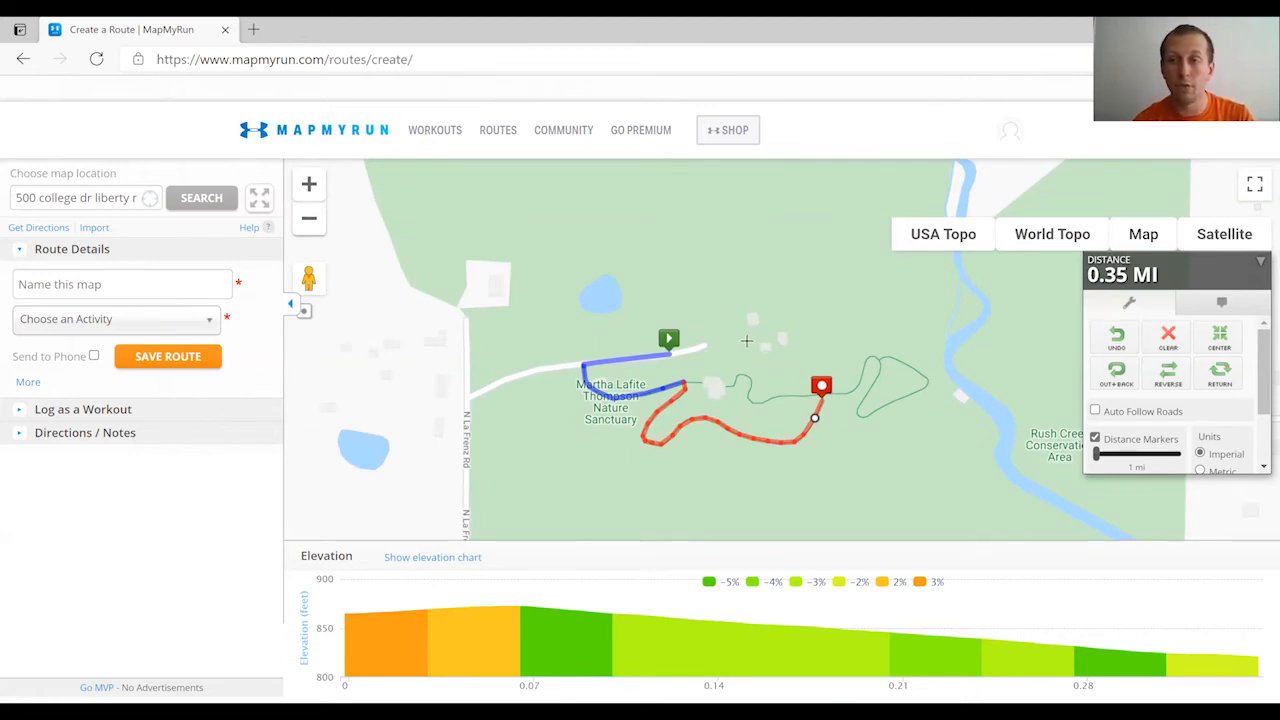
{"action": "left_click", "coordinate": [1224, 236]}
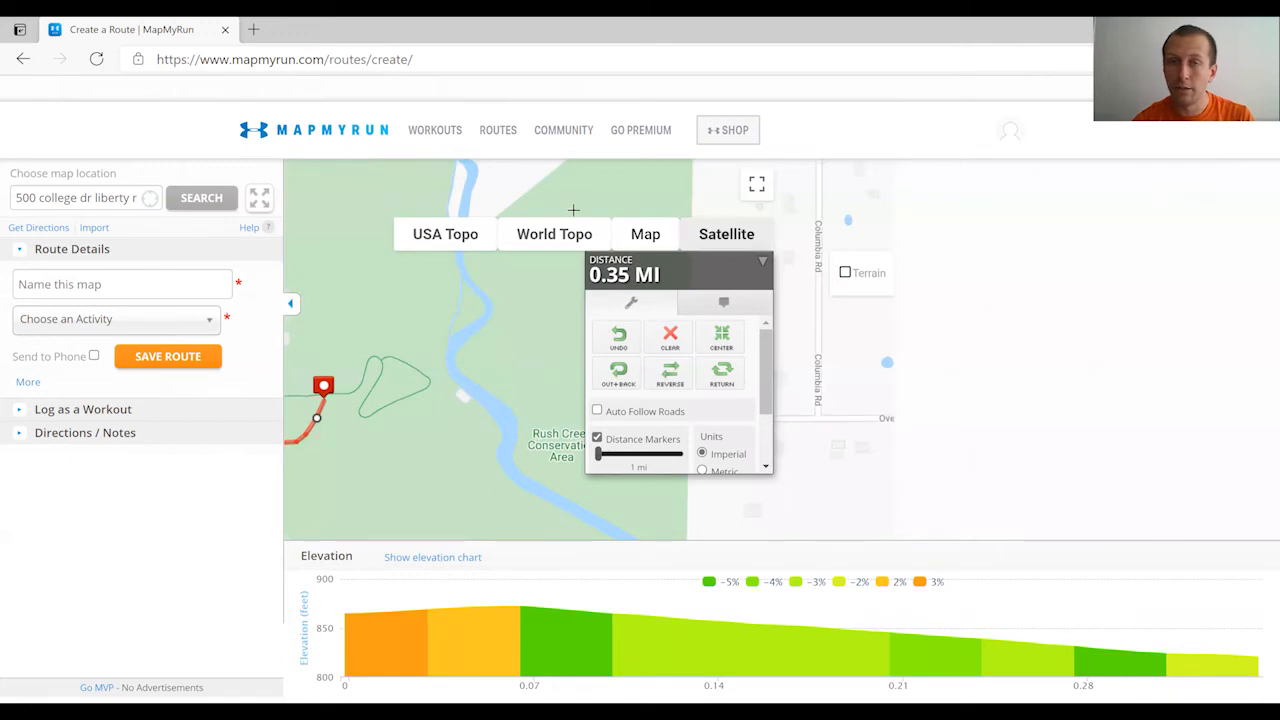
{"action": "left_click", "coordinate": [728, 243]}
{"action": "left_click_drag", "start_coordinate": [381, 465], "coordinate": [665, 409]}
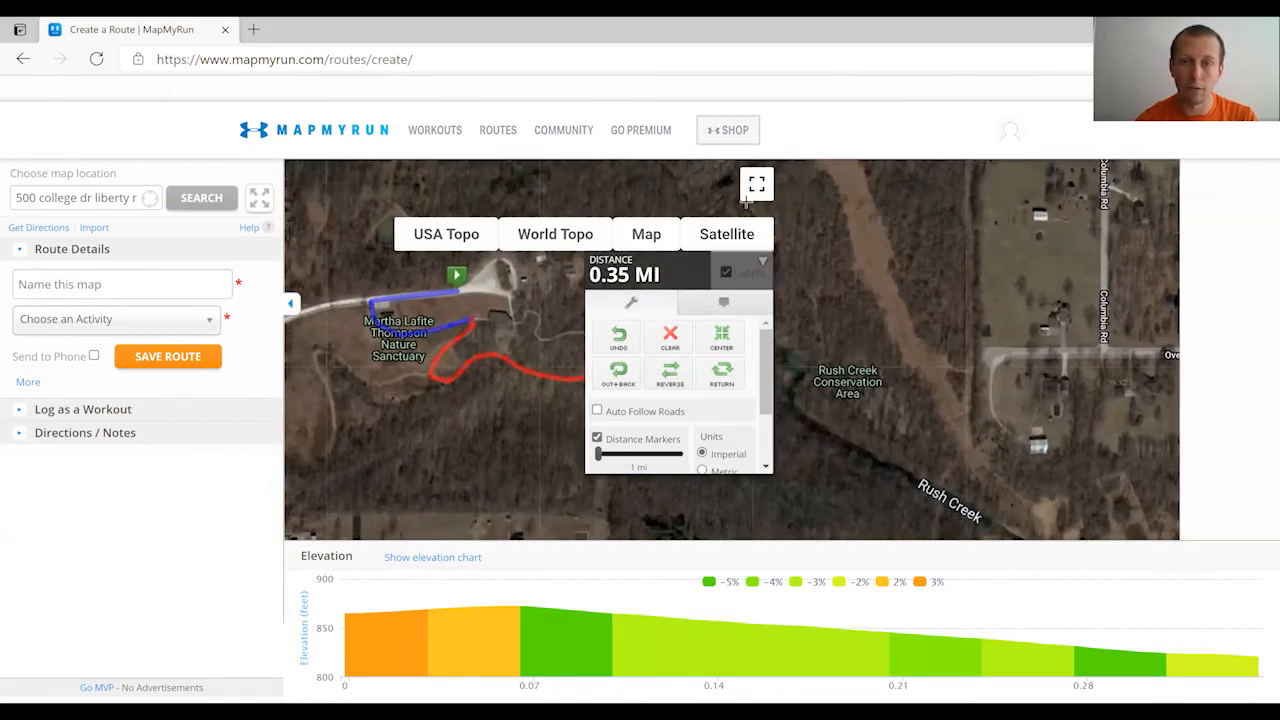
{"action": "left_click_drag", "start_coordinate": [888, 304], "coordinate": [833, 325]}
{"action": "left_click_drag", "start_coordinate": [706, 433], "coordinate": [738, 366]}
{"action": "left_click_drag", "start_coordinate": [620, 414], "coordinate": [706, 393]}
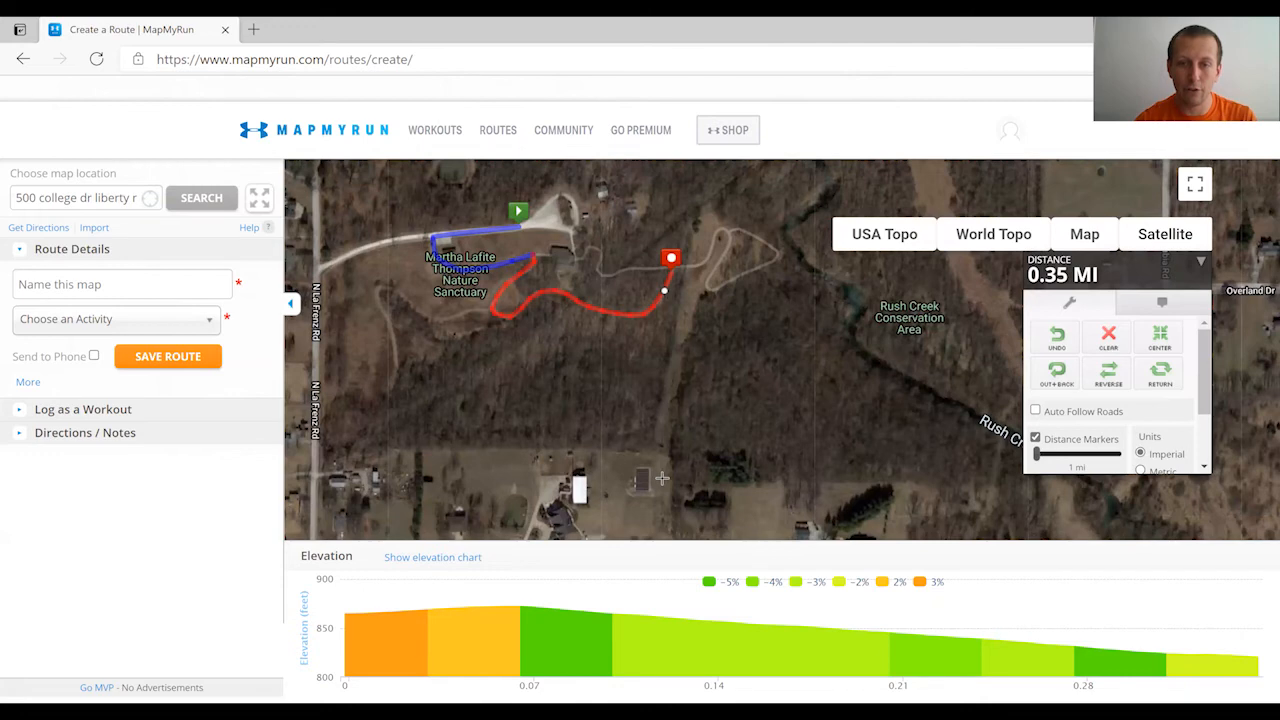
{"action": "left_click_drag", "start_coordinate": [701, 346], "coordinate": [736, 214]}
{"action": "left_click_drag", "start_coordinate": [706, 276], "coordinate": [711, 393]}
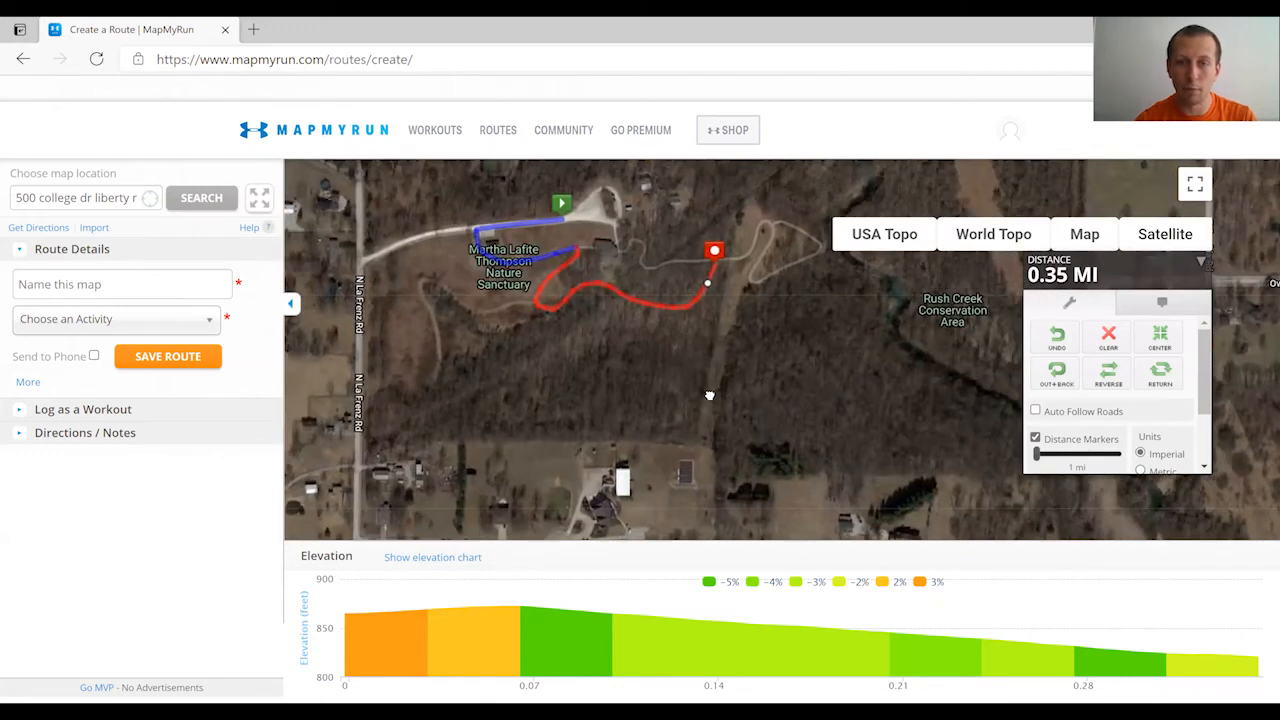
Extend the route by hand east along the trail and south down the clearing to Richfield Rd, for about 0.71 miles in total
{"action": "left_click", "coordinate": [742, 268]}
{"action": "left_click", "coordinate": [731, 295]}
{"action": "left_click", "coordinate": [713, 390]}
{"action": "left_click", "coordinate": [701, 434]}
{"action": "left_click", "coordinate": [709, 450]}
{"action": "left_click_drag", "start_coordinate": [709, 458], "coordinate": [686, 247]}
{"action": "left_click", "coordinate": [686, 356]}
{"action": "left_click", "coordinate": [686, 432]}
{"action": "left_click_drag", "start_coordinate": [689, 472], "coordinate": [679, 318]}
{"action": "left_click", "coordinate": [678, 310]}
{"action": "left_click", "coordinate": [673, 343]}
{"action": "left_click", "coordinate": [671, 376]}
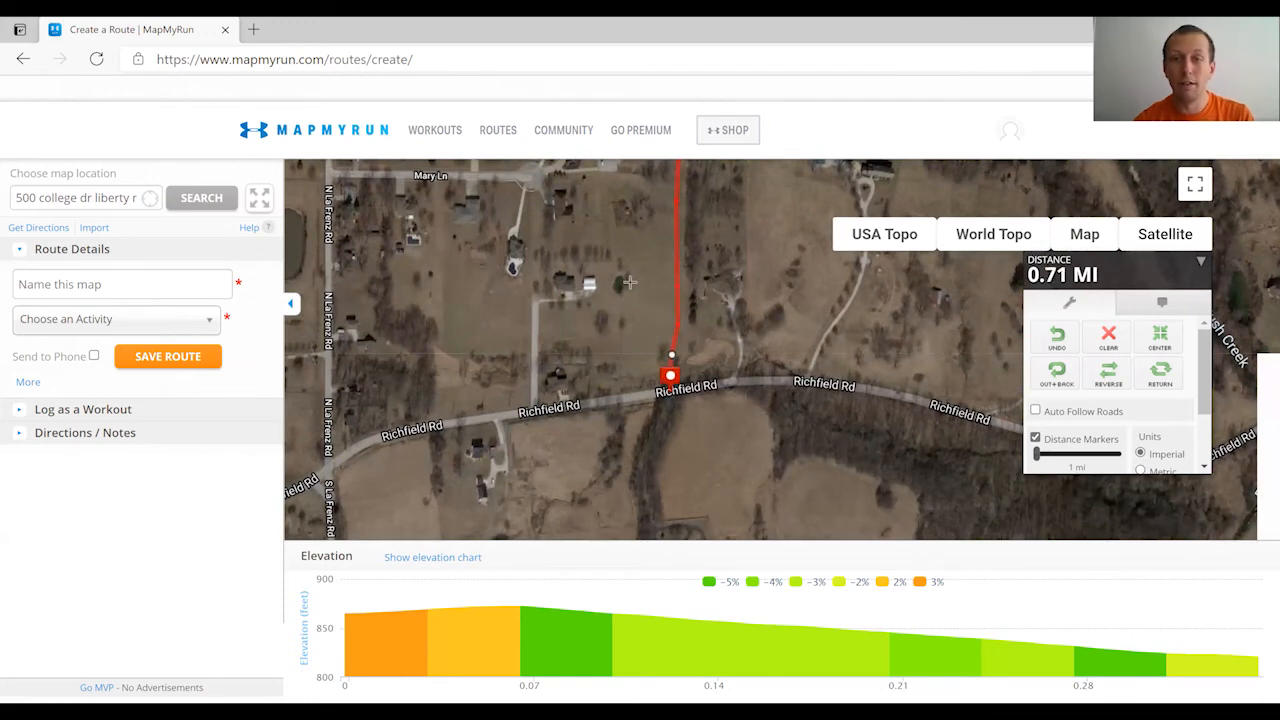
Clear the entire hand-traced route and return to the standard map view
{"action": "left_click_drag", "start_coordinate": [605, 175], "coordinate": [607, 372]}
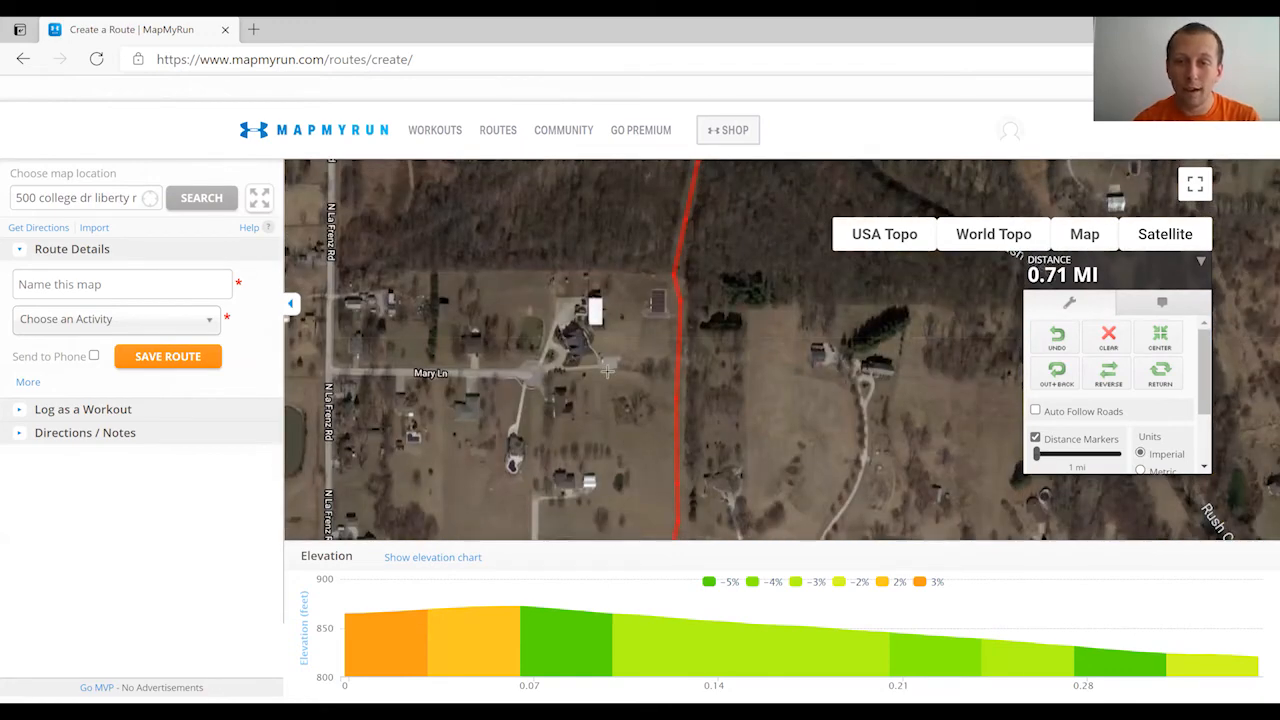
{"action": "scroll", "coordinate": [607, 372], "scroll_direction": "down", "scroll_amount": 1}
{"action": "left_click_drag", "start_coordinate": [529, 303], "coordinate": [531, 393]}
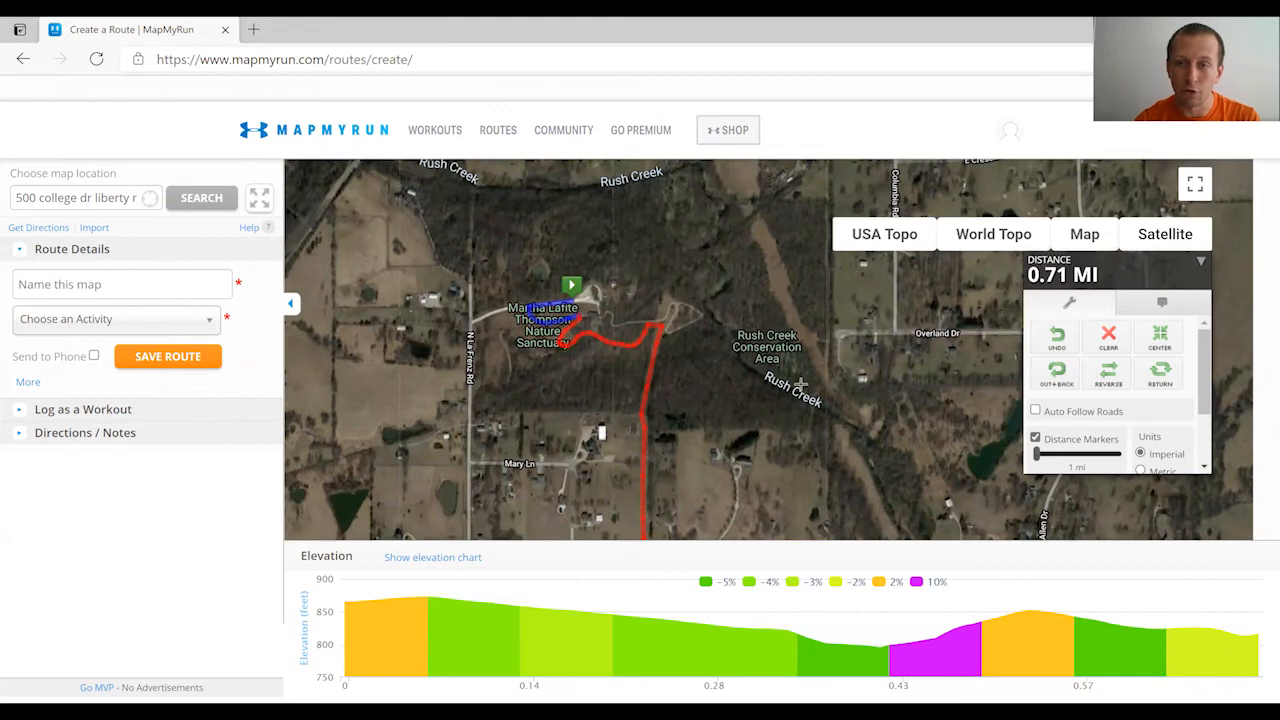
{"action": "left_click_drag", "start_coordinate": [597, 220], "coordinate": [671, 293]}
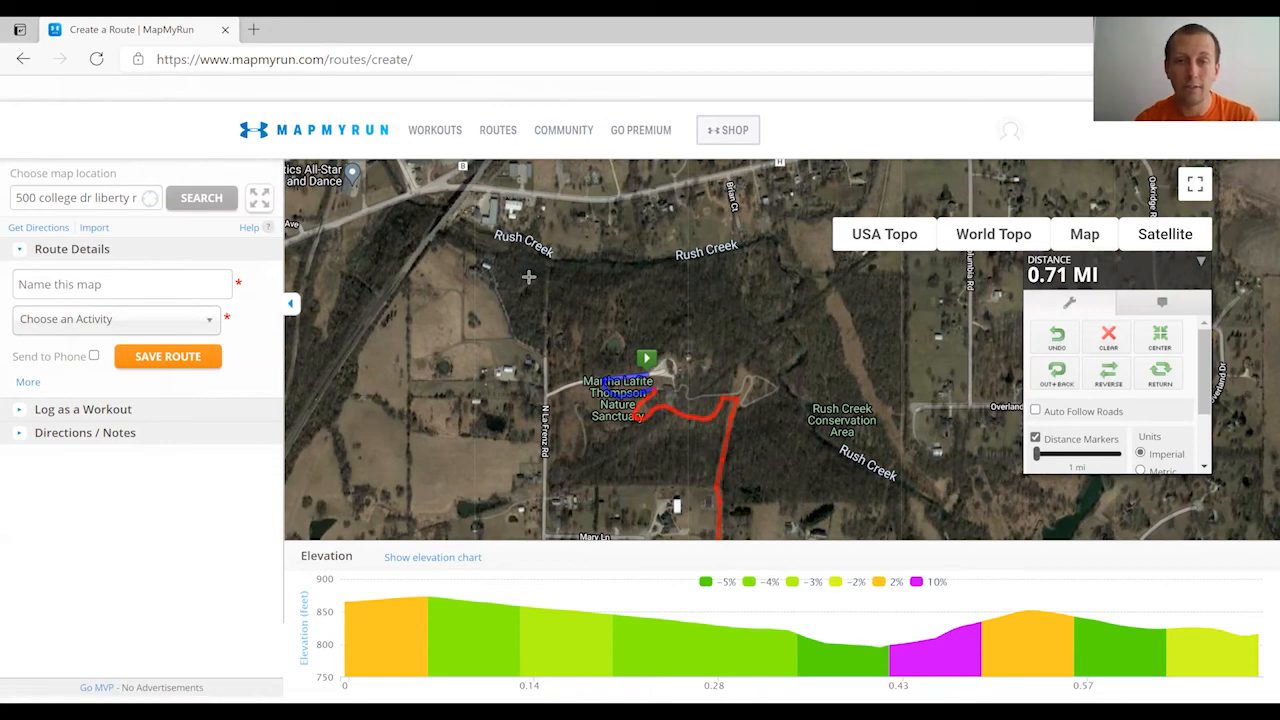
{"action": "left_click", "coordinate": [1108, 337]}
{"action": "left_click", "coordinate": [721, 148]}
{"action": "scroll", "coordinate": [476, 362], "scroll_direction": "down", "scroll_amount": 2}
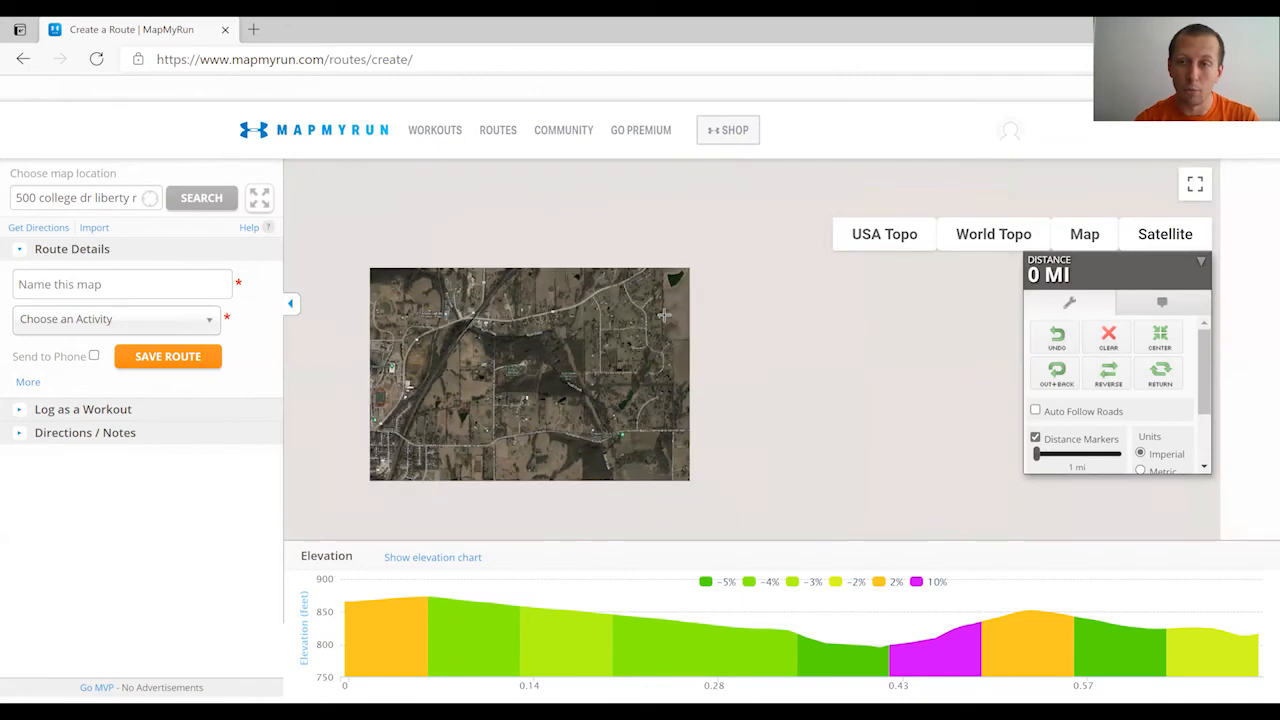
{"action": "left_click", "coordinate": [1087, 243]}
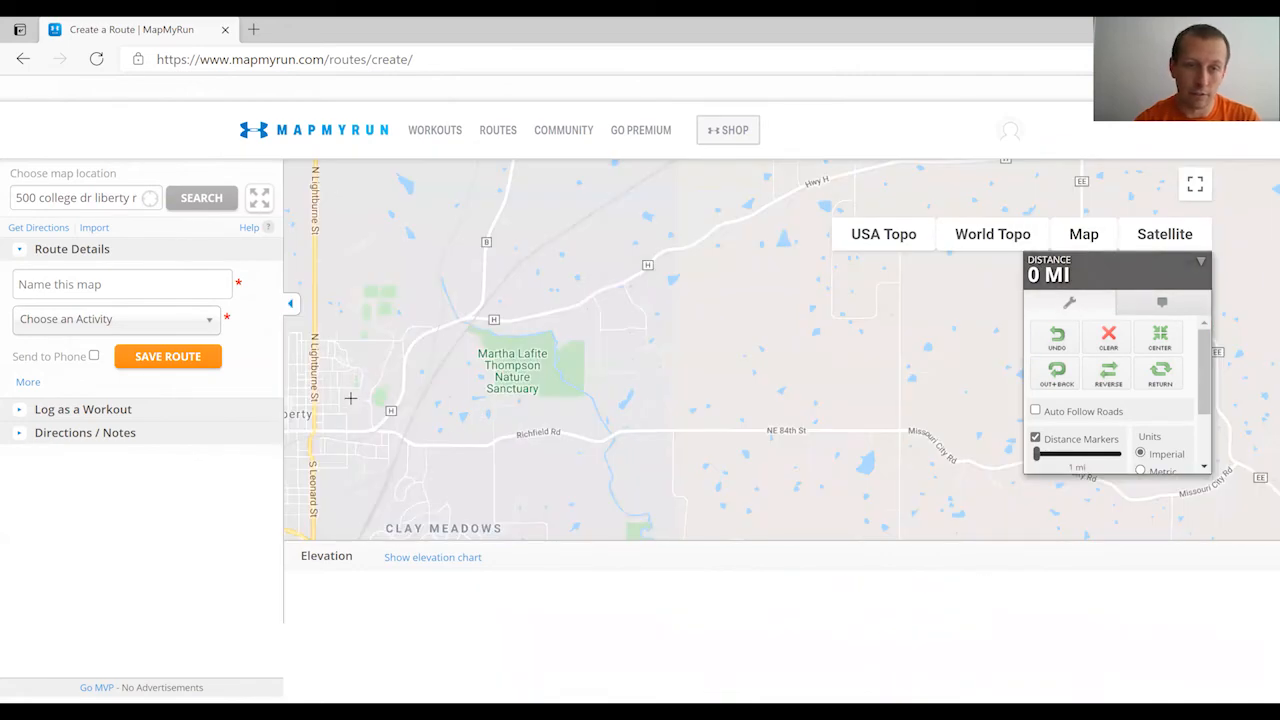
Start a route on Hwy H just east of the Mabee Center and turn on Auto Follow Roads
{"action": "scroll", "coordinate": [472, 416], "scroll_direction": "up", "scroll_amount": 1}
{"action": "scroll", "coordinate": [629, 260], "scroll_direction": "up", "scroll_amount": 2}
{"action": "scroll", "coordinate": [629, 260], "scroll_direction": "up", "scroll_amount": 1}
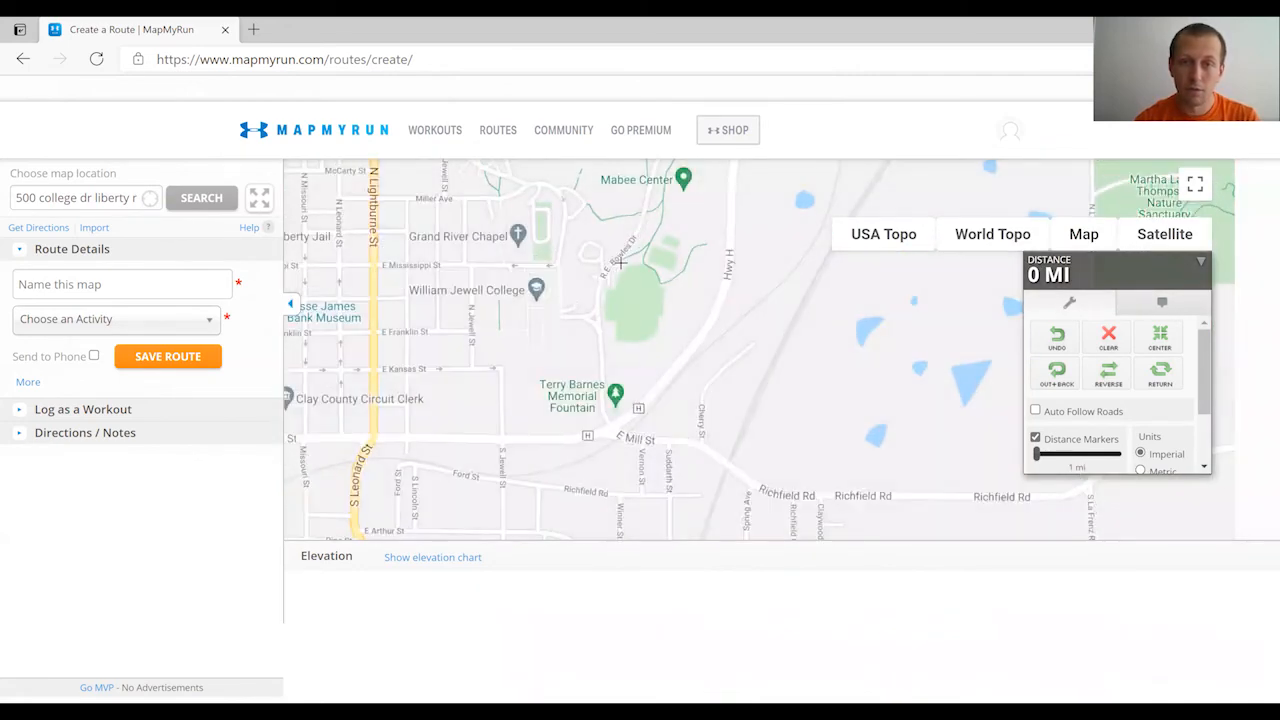
{"action": "left_click", "coordinate": [729, 194]}
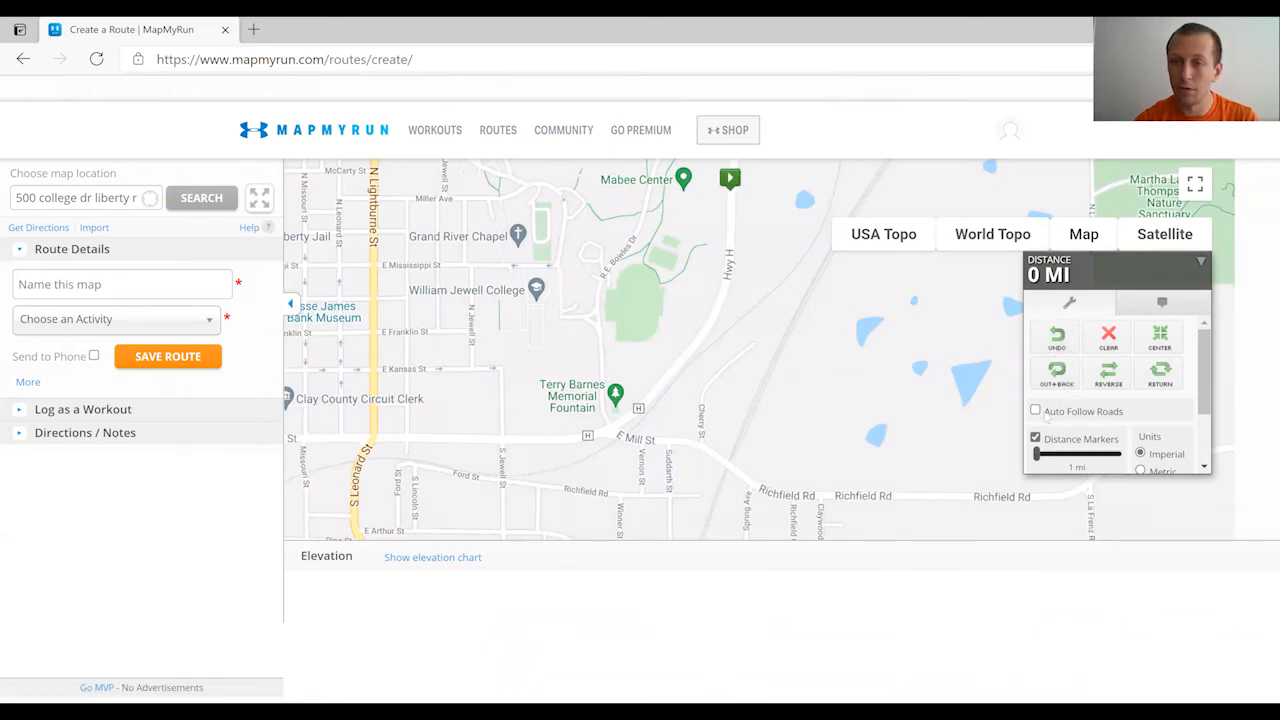
{"action": "left_click", "coordinate": [1037, 411]}
Extend the route north to Clay County Christian Church, about 1.03 miles, and make it an out-and-back of about 2.06 miles
{"action": "scroll", "coordinate": [737, 245], "scroll_direction": "down", "scroll_amount": 1}
{"action": "left_click_drag", "start_coordinate": [808, 234], "coordinate": [671, 510]}
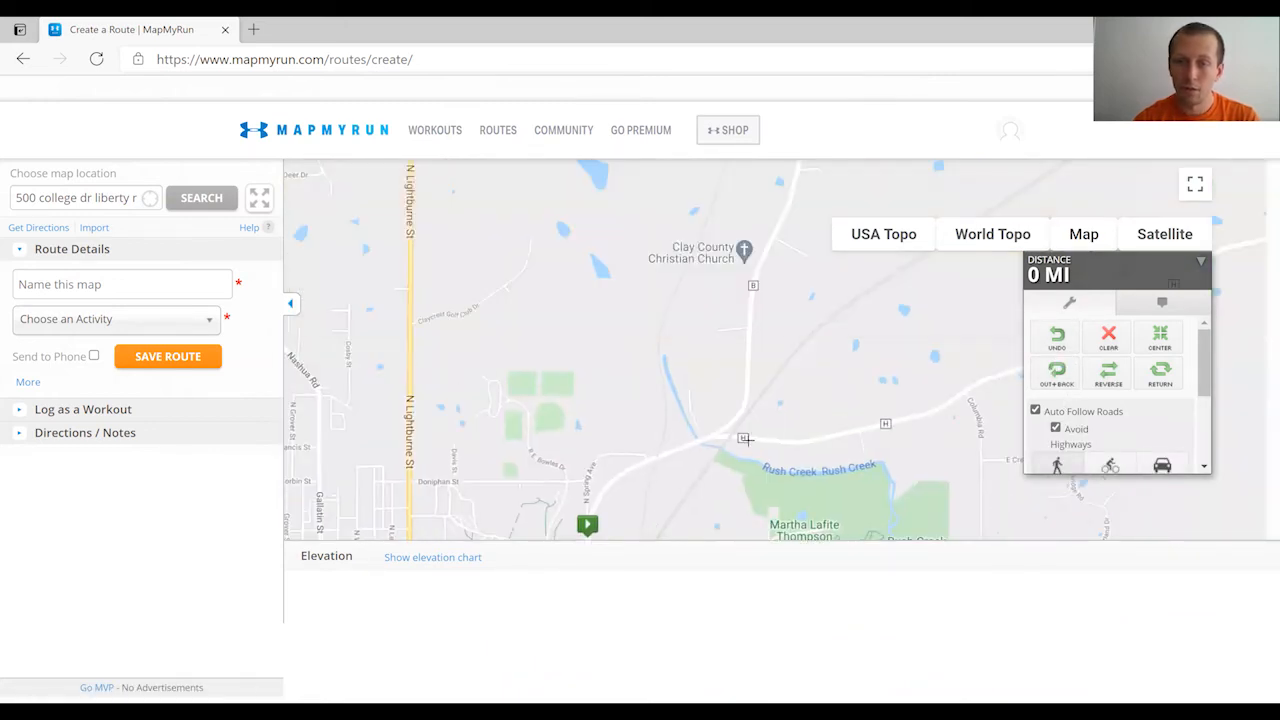
{"action": "left_click", "coordinate": [763, 257]}
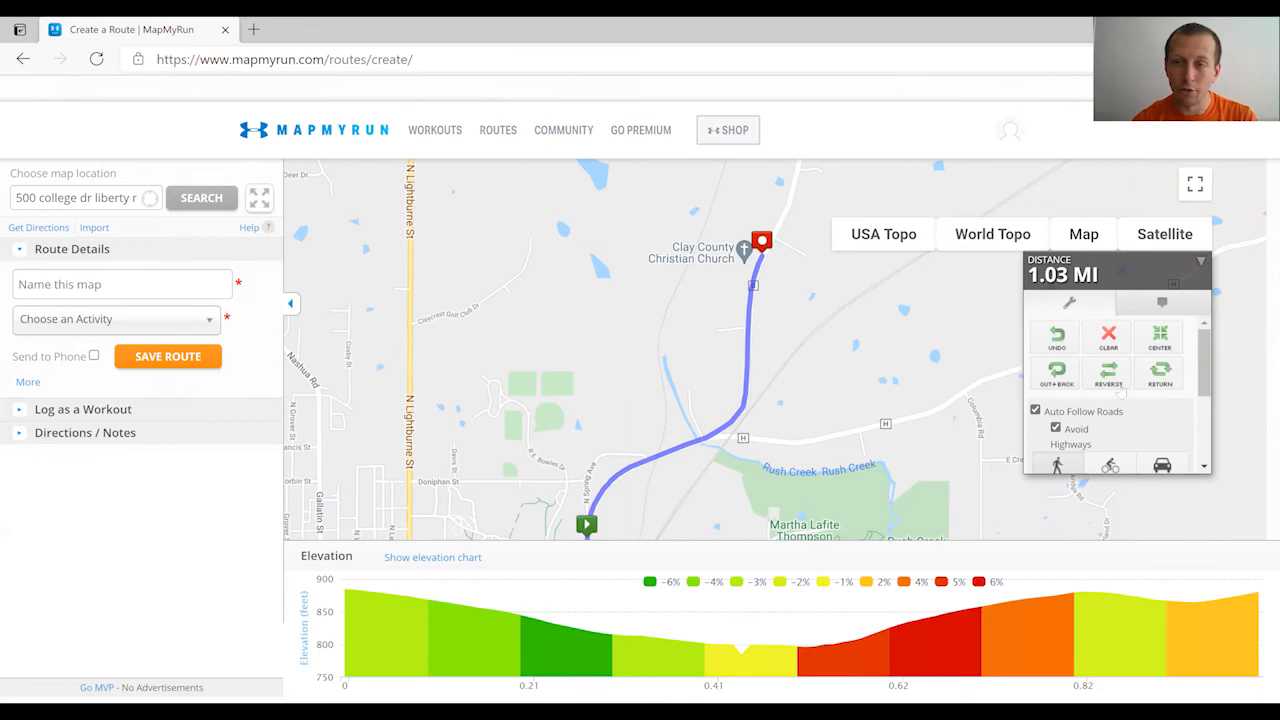
{"action": "left_click", "coordinate": [1057, 372]}
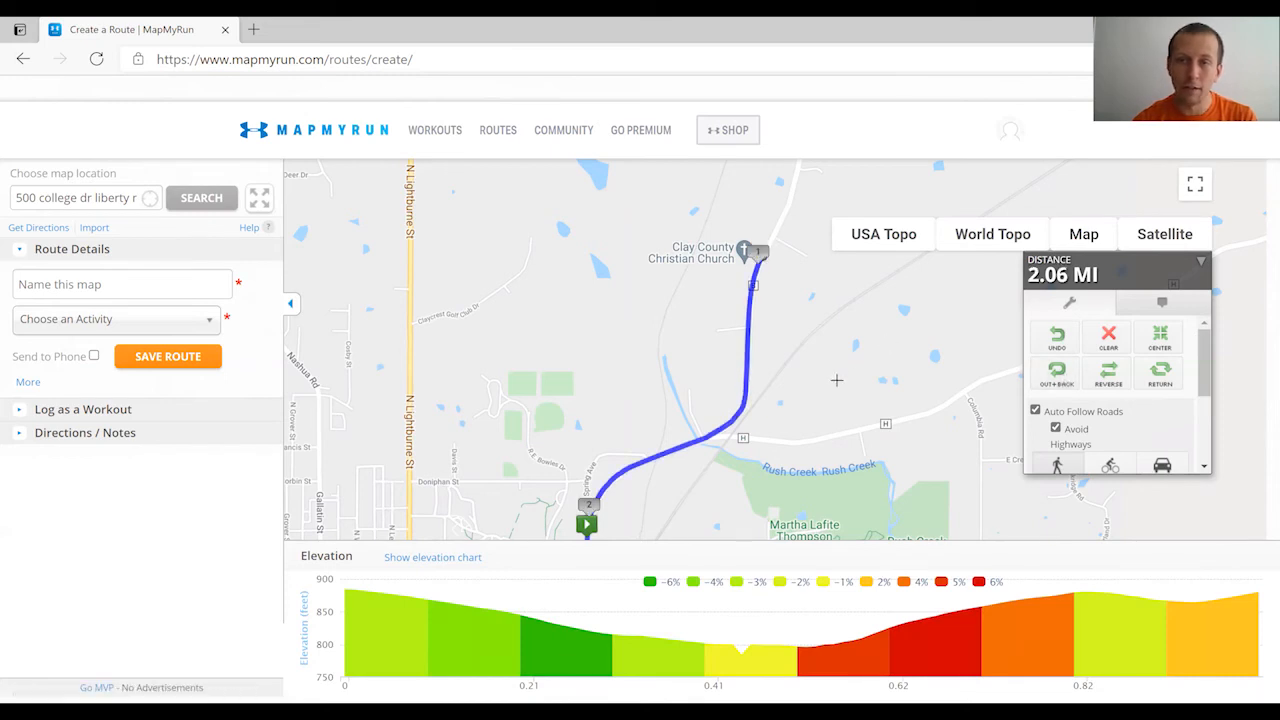
Examine the out-and-back route and the surrounding roads north toward Liberty Hospital and south around Clay Meadows
{"action": "left_click_drag", "start_coordinate": [837, 380], "coordinate": [842, 290]}
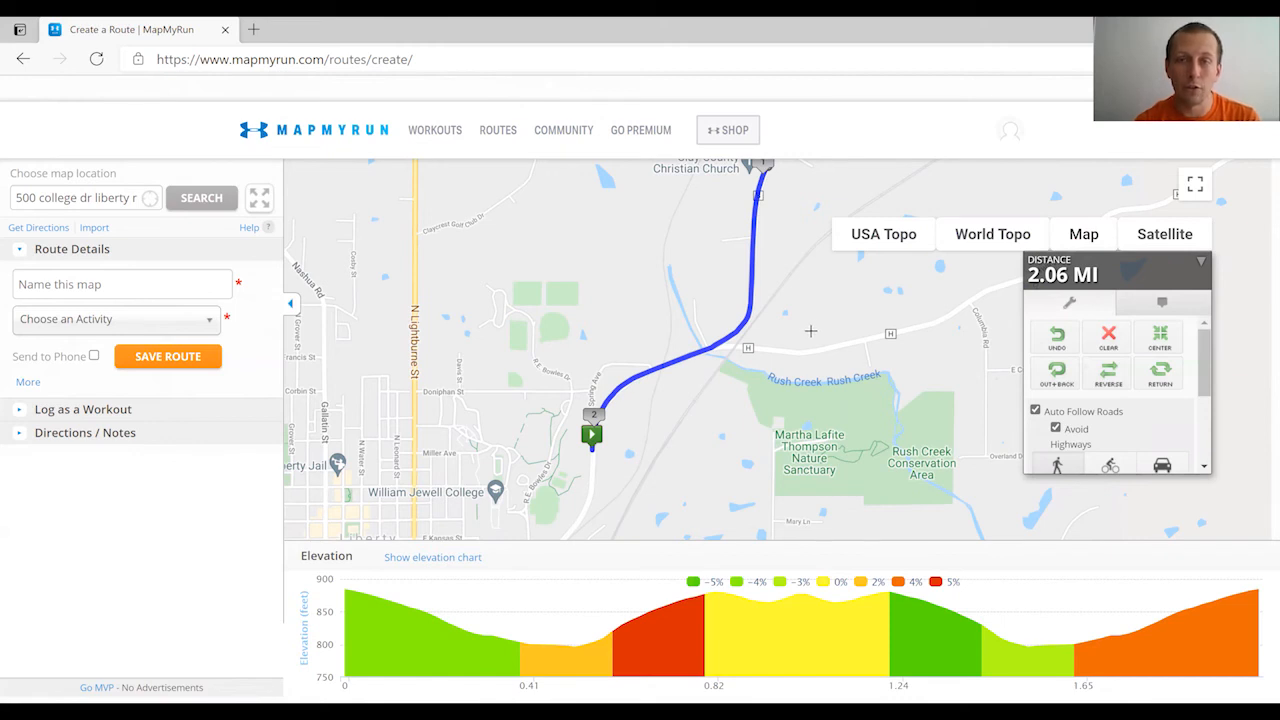
{"action": "left_click_drag", "start_coordinate": [798, 333], "coordinate": [765, 434]}
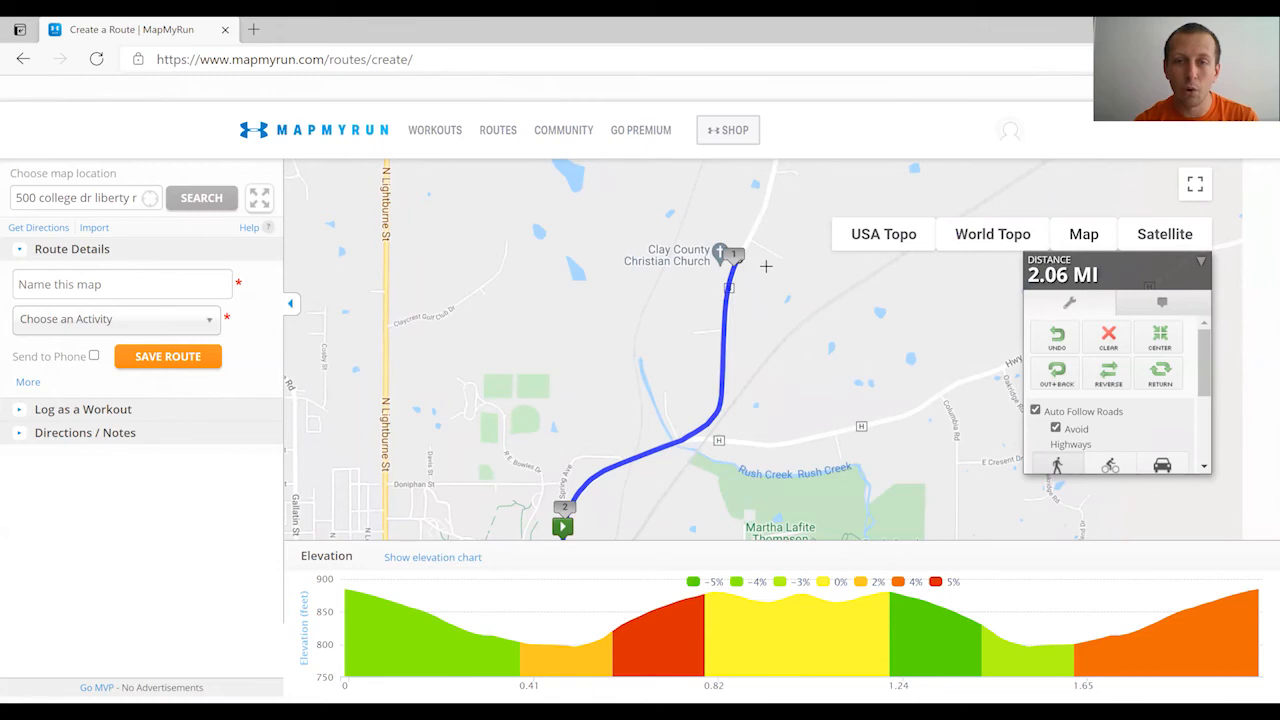
{"action": "left_click_drag", "start_coordinate": [770, 260], "coordinate": [758, 422]}
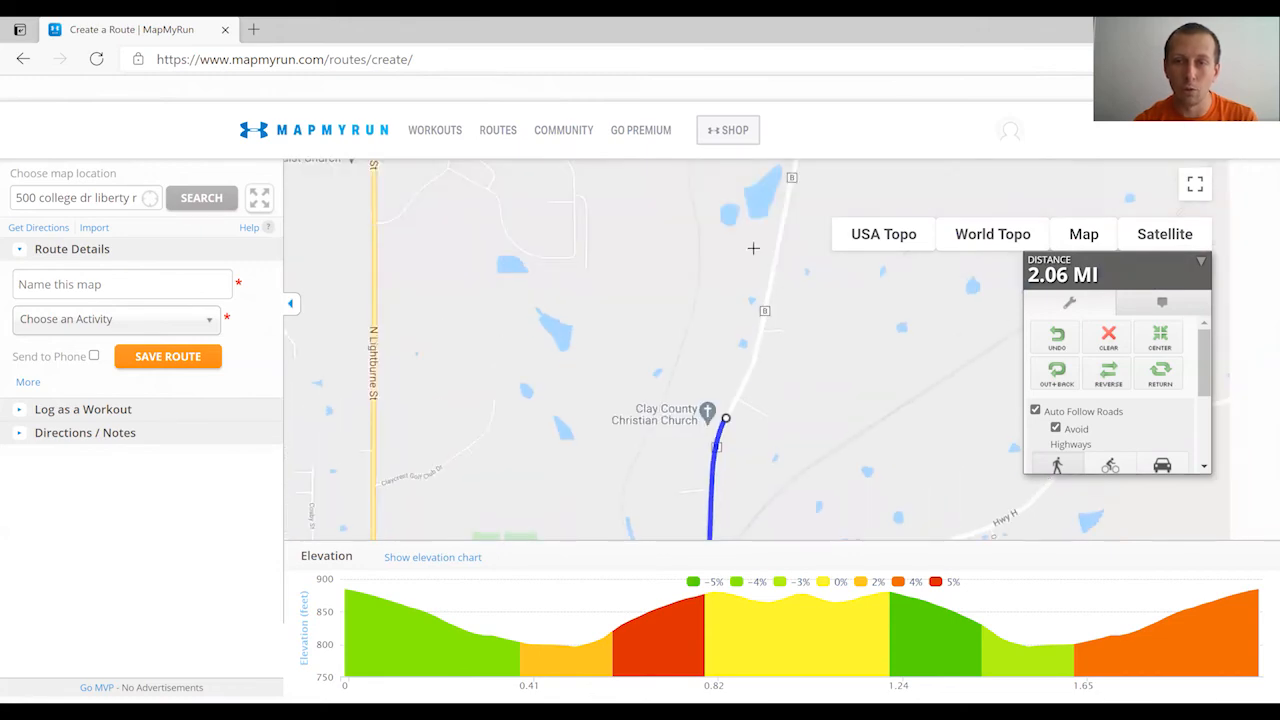
{"action": "scroll", "coordinate": [803, 213], "scroll_direction": "down", "scroll_amount": 1}
{"action": "left_click_drag", "start_coordinate": [799, 235], "coordinate": [745, 402]}
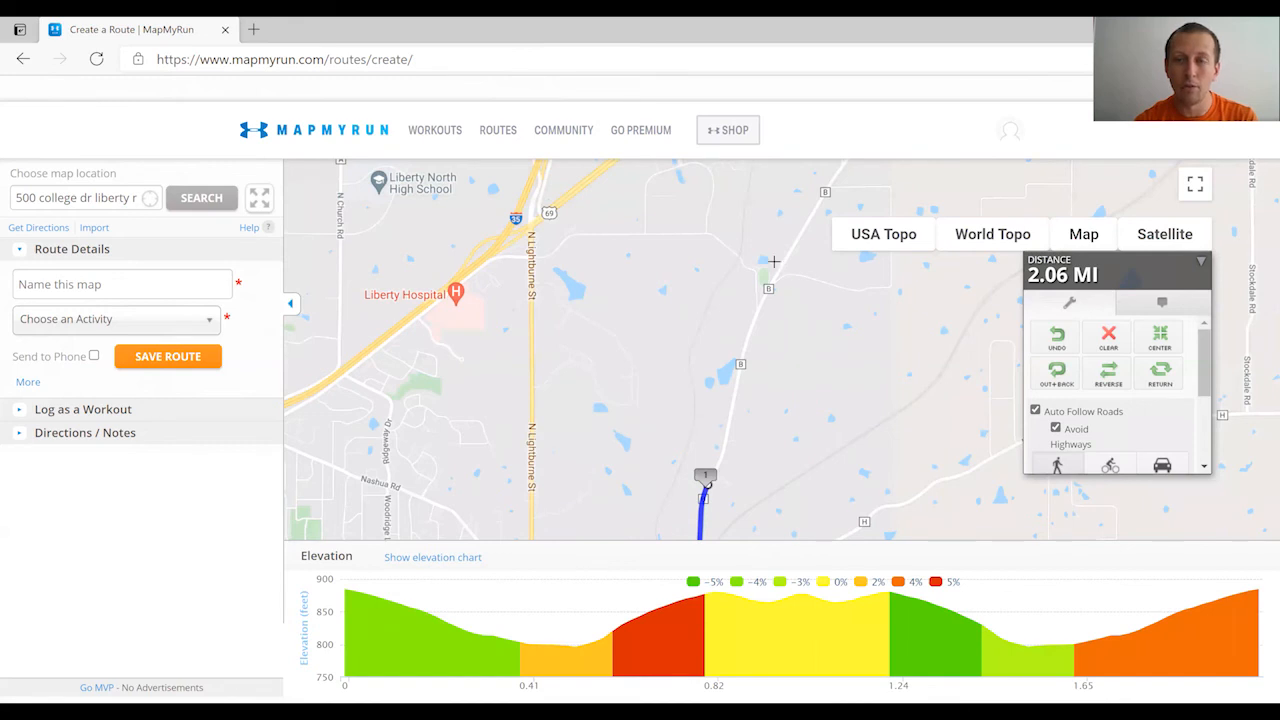
{"action": "left_click_drag", "start_coordinate": [791, 360], "coordinate": [791, 207]}
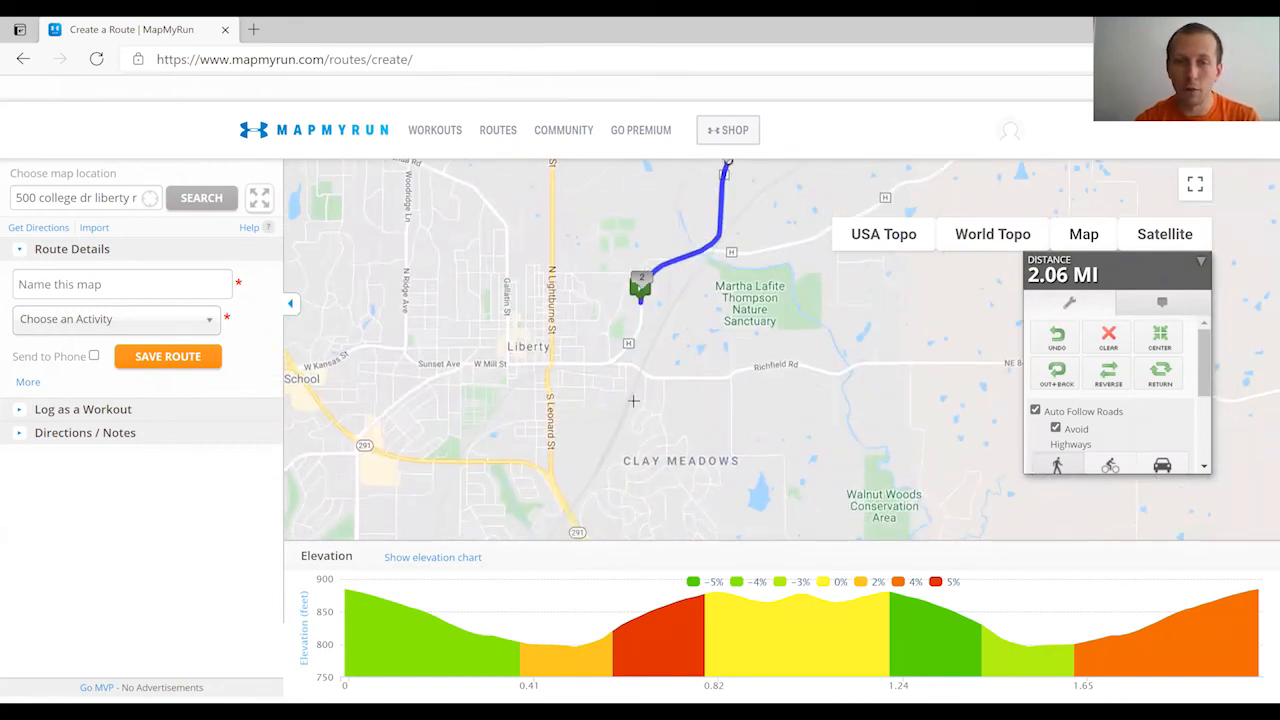
{"action": "scroll", "coordinate": [634, 401], "scroll_direction": "up", "scroll_amount": 2}
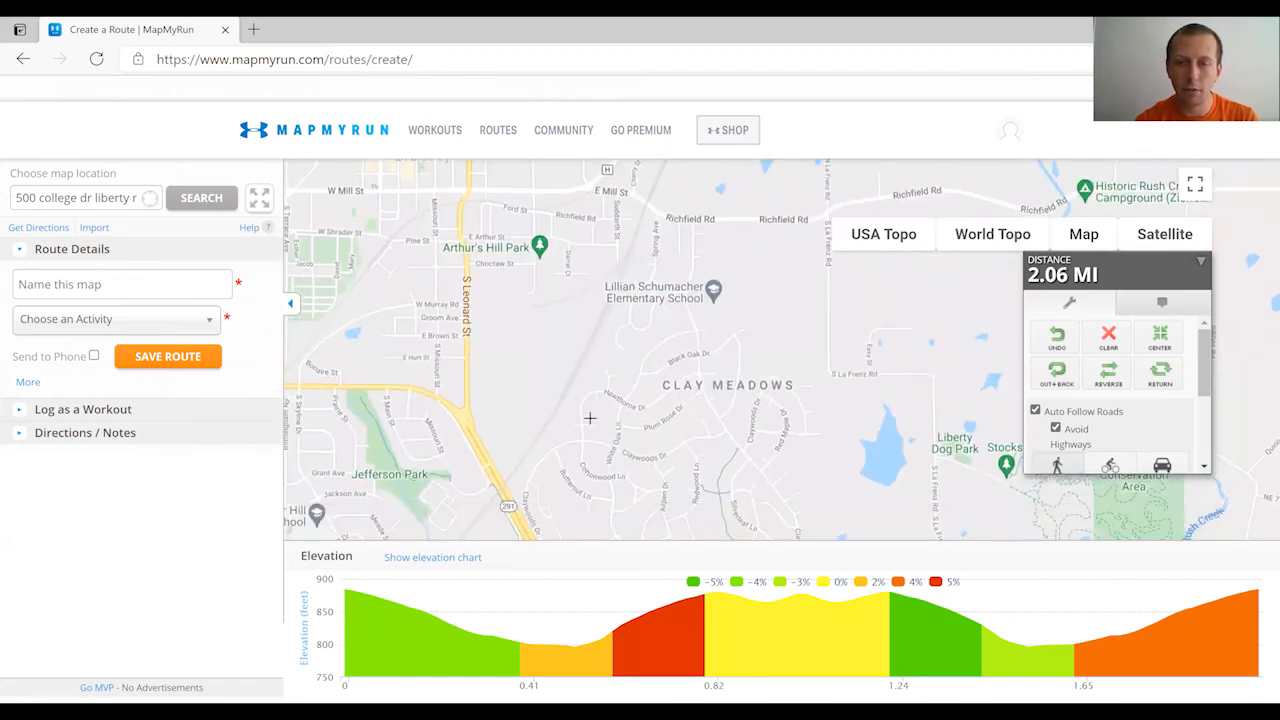
{"action": "left_click_drag", "start_coordinate": [586, 417], "coordinate": [602, 292]}
{"action": "scroll", "coordinate": [577, 356], "scroll_direction": "down", "scroll_amount": 2}
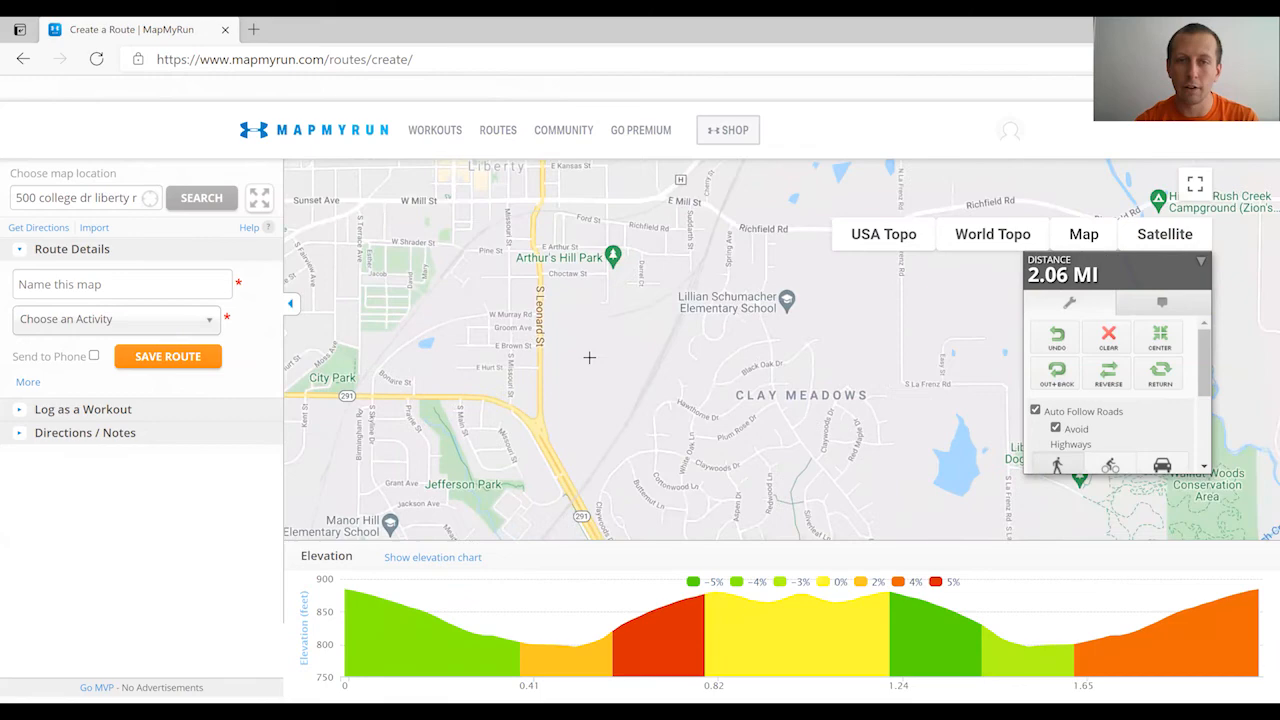
{"action": "left_click_drag", "start_coordinate": [665, 285], "coordinate": [678, 338]}
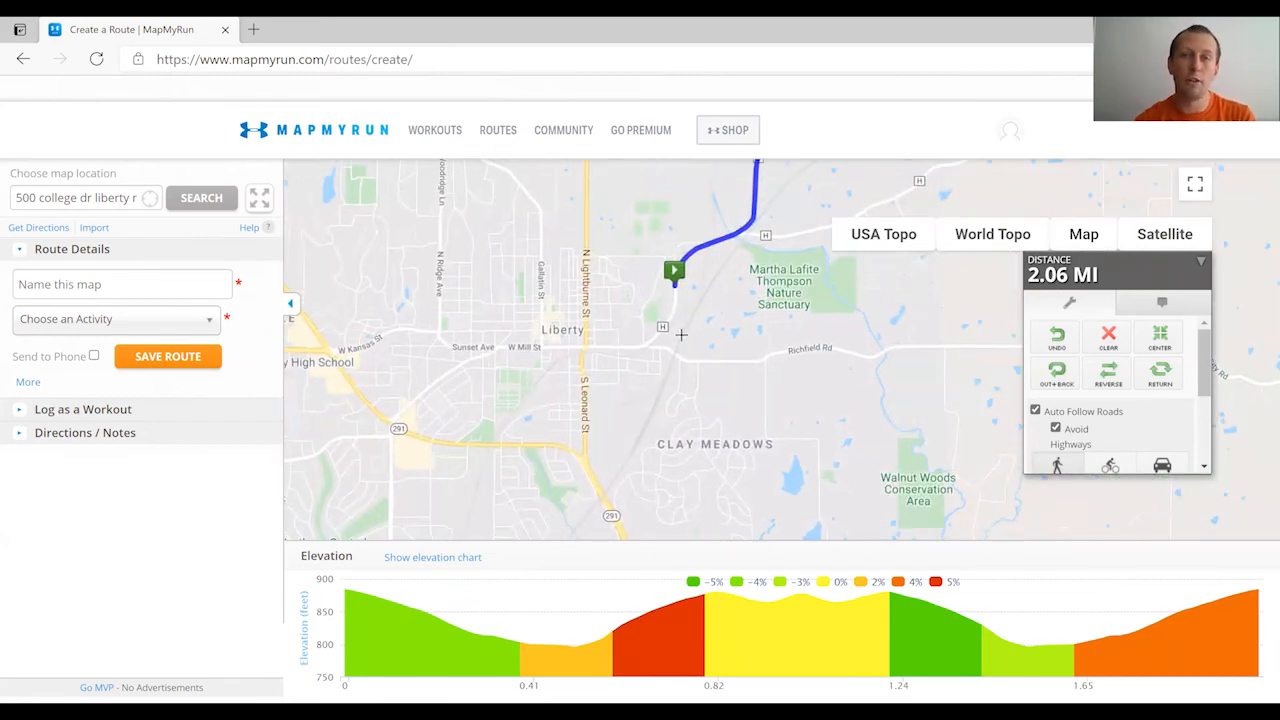